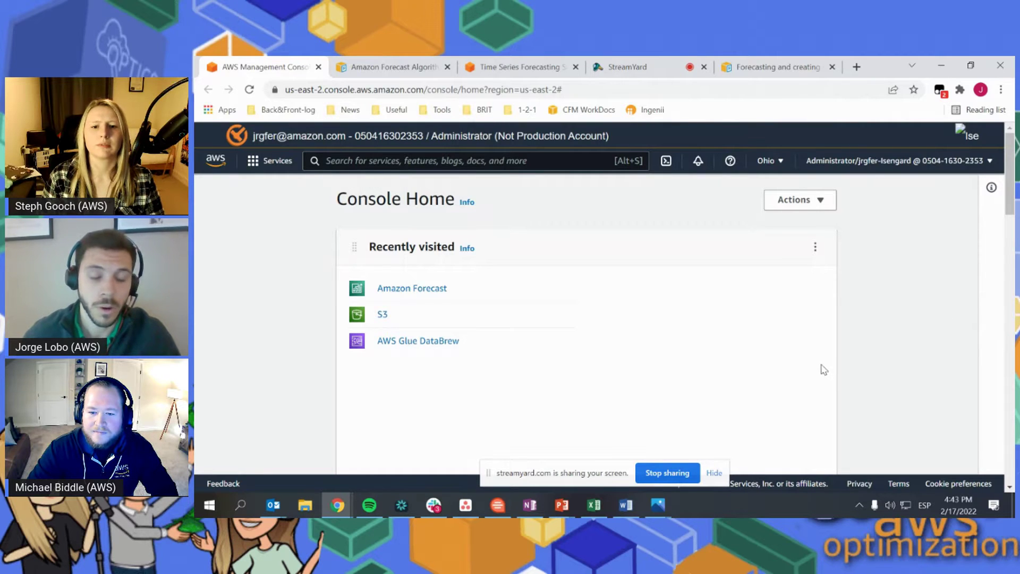
Step: Switch to Photos, examine the cur-forecast screenshots image (11).png and image (12).png at full window size, and minimise both
{"action": "mouse_move", "coordinate": [658, 505]}
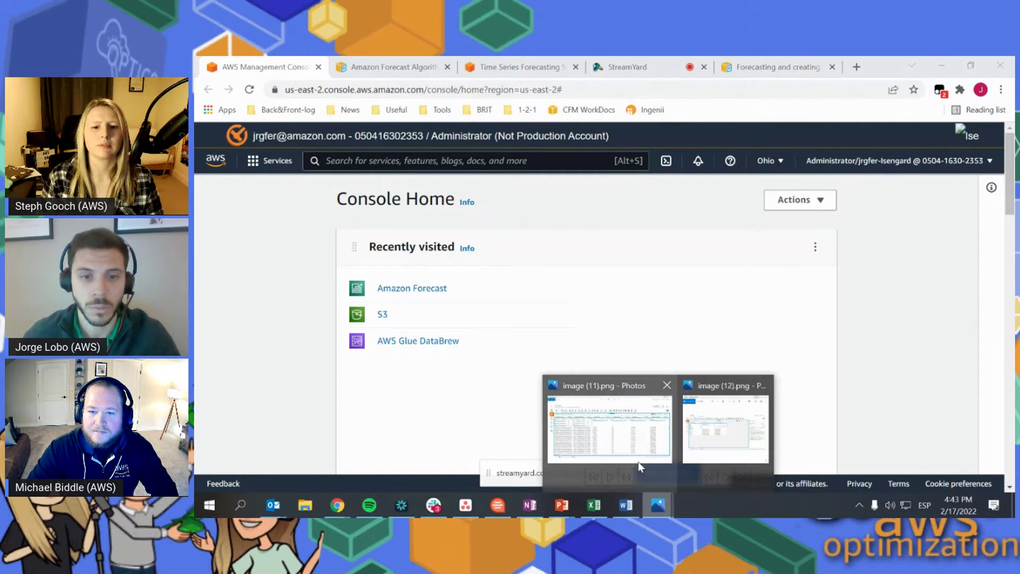
{"action": "left_click_drag", "start_coordinate": [1014, 212], "coordinate": [608, 59]}
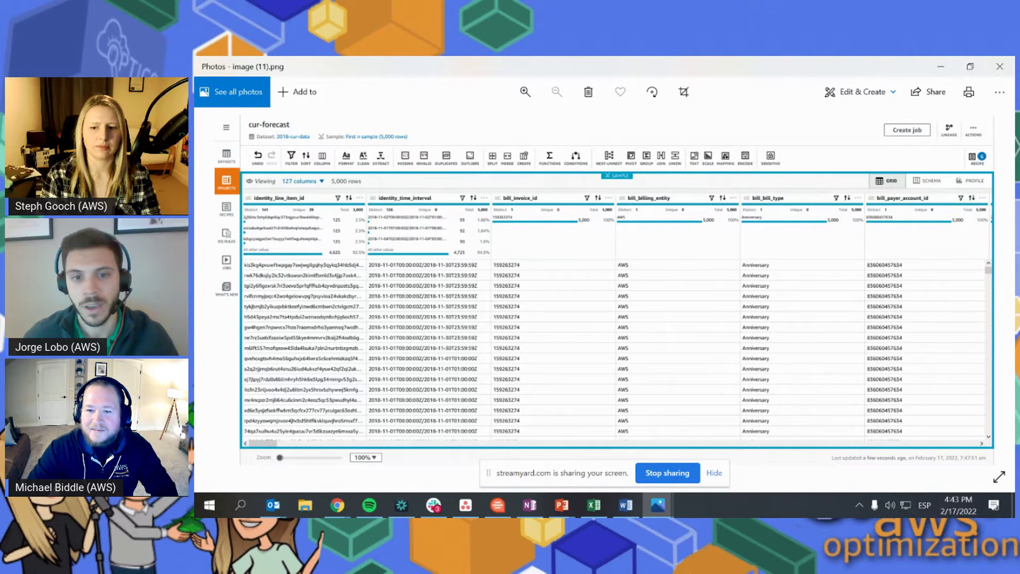
{"action": "mouse_move", "coordinate": [664, 514]}
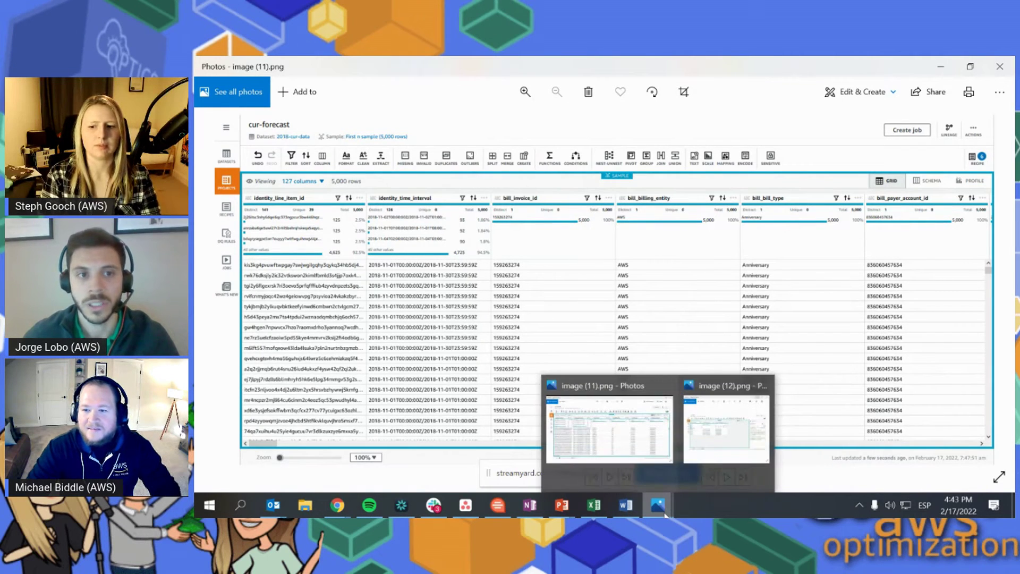
{"action": "left_click", "coordinate": [718, 473]}
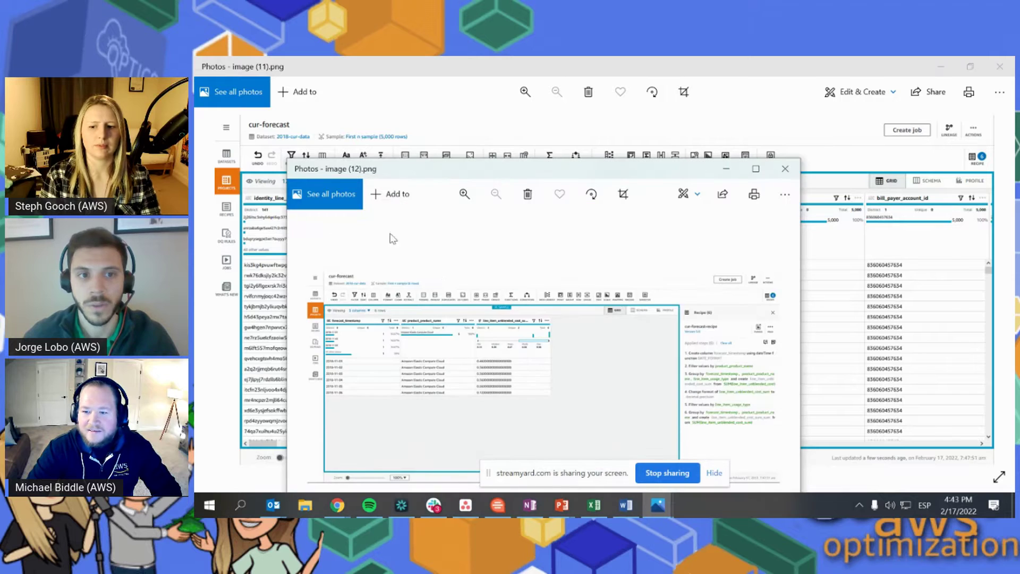
{"action": "left_click_drag", "start_coordinate": [477, 162], "coordinate": [485, 102]}
{"action": "double_click", "coordinate": [495, 110]}
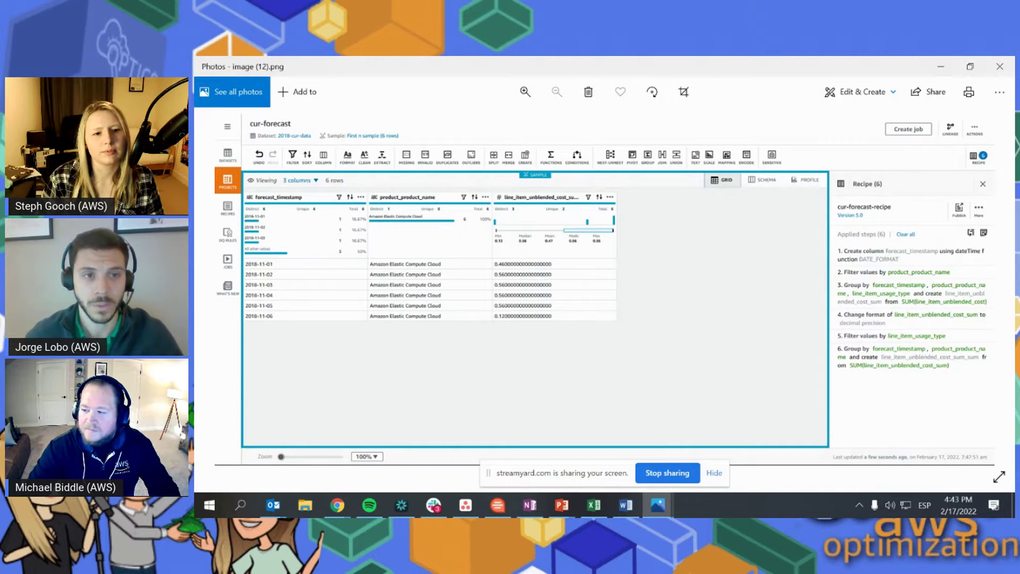
{"action": "left_click", "coordinate": [940, 68]}
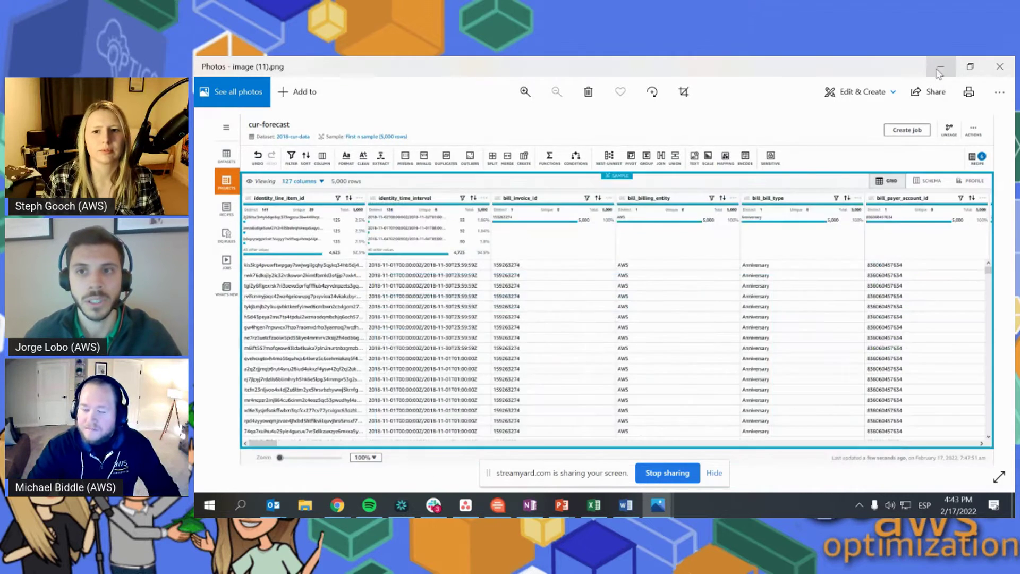
{"action": "left_click", "coordinate": [939, 68]}
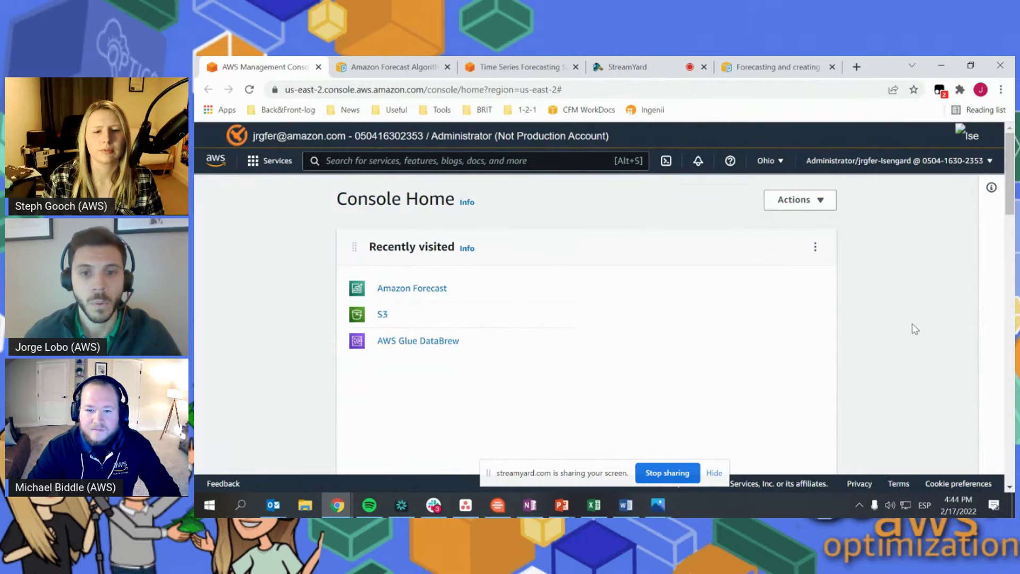
Step: Open the S3 service and bring up its list of buckets
{"action": "left_click", "coordinate": [382, 315]}
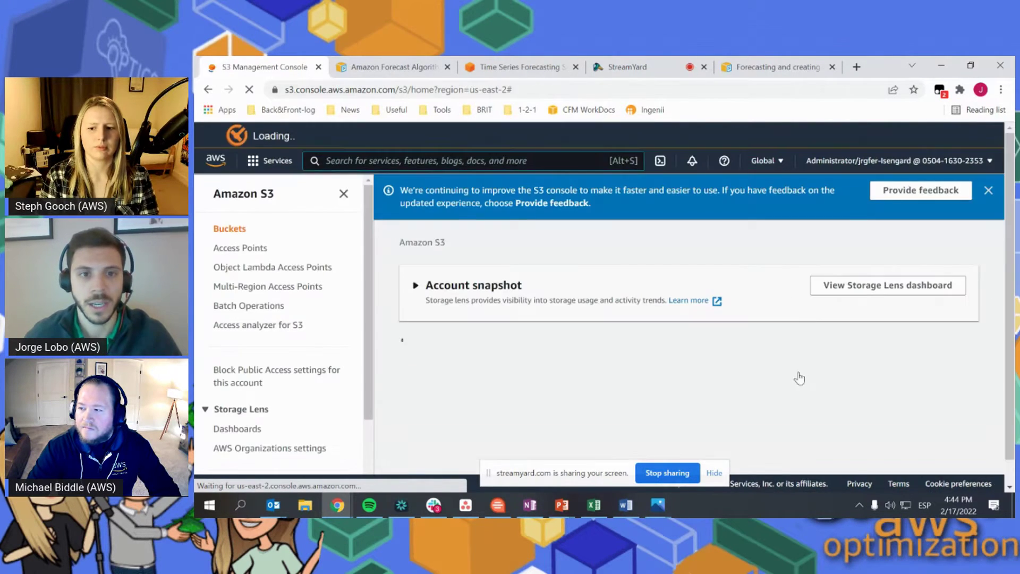
{"action": "scroll", "coordinate": [898, 303], "scroll_direction": "down", "scroll_amount": 5}
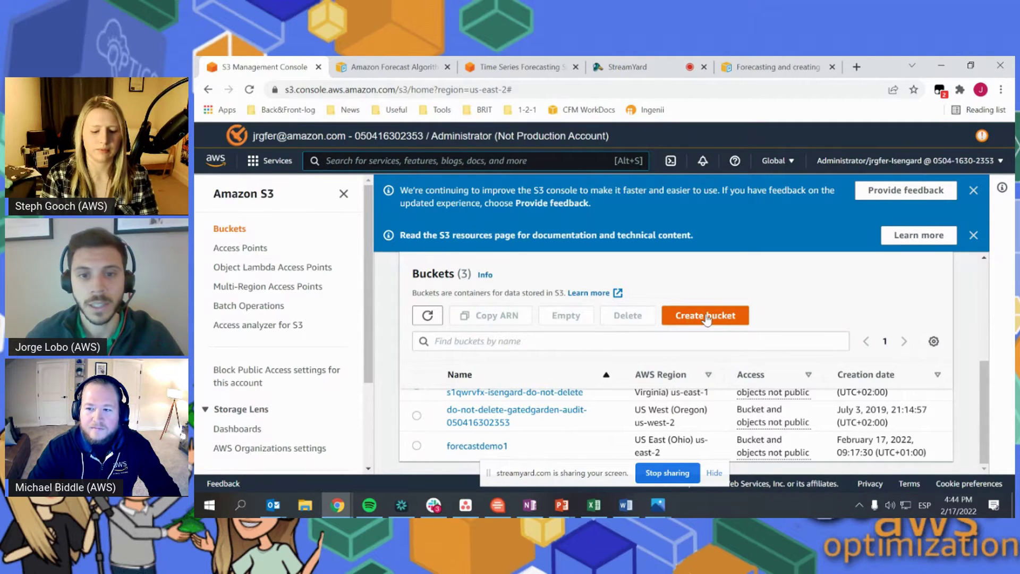
Step: Examine the S3 bucket creation form from general configuration to default encryption, and cancel it without creating a bucket
{"action": "left_click", "coordinate": [691, 319]}
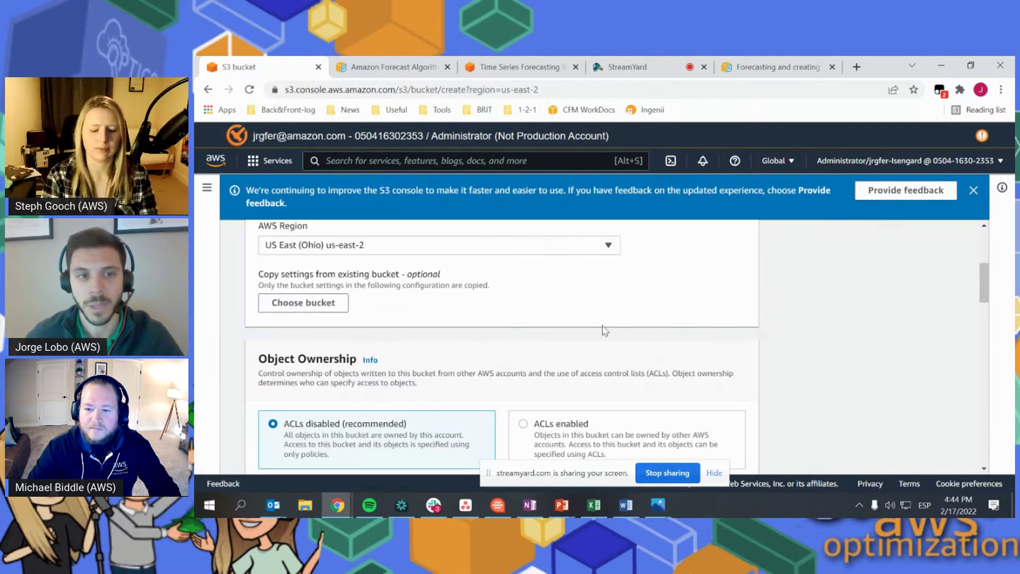
{"action": "scroll", "coordinate": [605, 332], "scroll_direction": "up", "scroll_amount": 3}
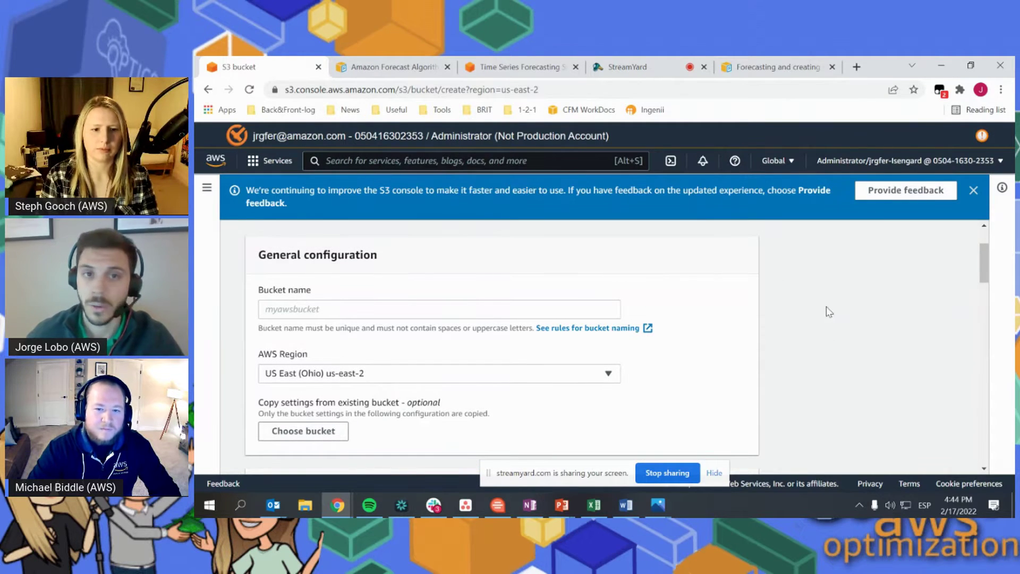
{"action": "scroll", "coordinate": [794, 300], "scroll_direction": "down", "scroll_amount": 3}
{"action": "scroll", "coordinate": [753, 312], "scroll_direction": "up", "scroll_amount": 3}
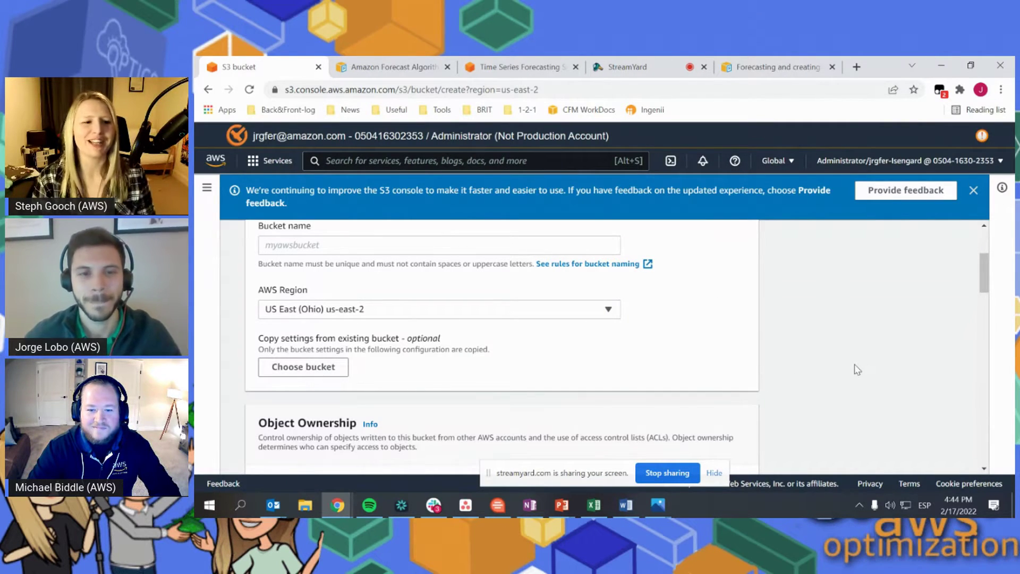
{"action": "scroll", "coordinate": [850, 369], "scroll_direction": "down", "scroll_amount": 5}
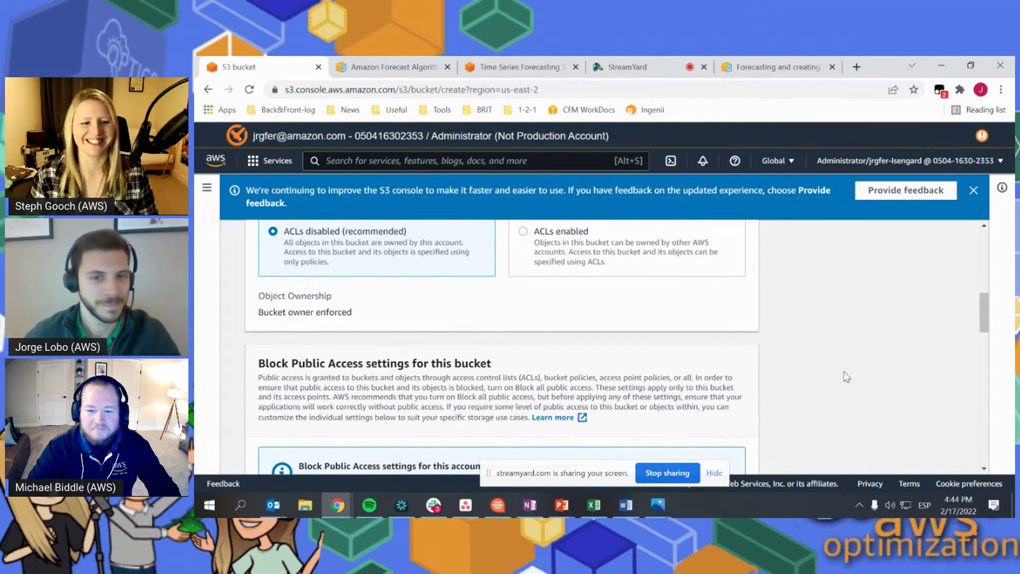
{"action": "scroll", "coordinate": [846, 377], "scroll_direction": "down", "scroll_amount": 15}
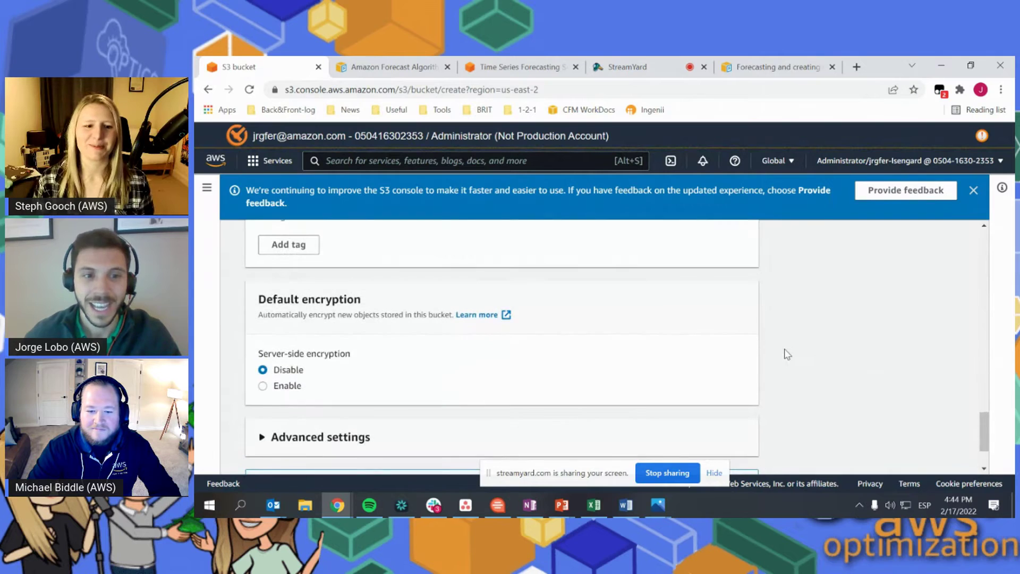
{"action": "scroll", "coordinate": [787, 355], "scroll_direction": "down", "scroll_amount": 2}
{"action": "left_click", "coordinate": [622, 452]}
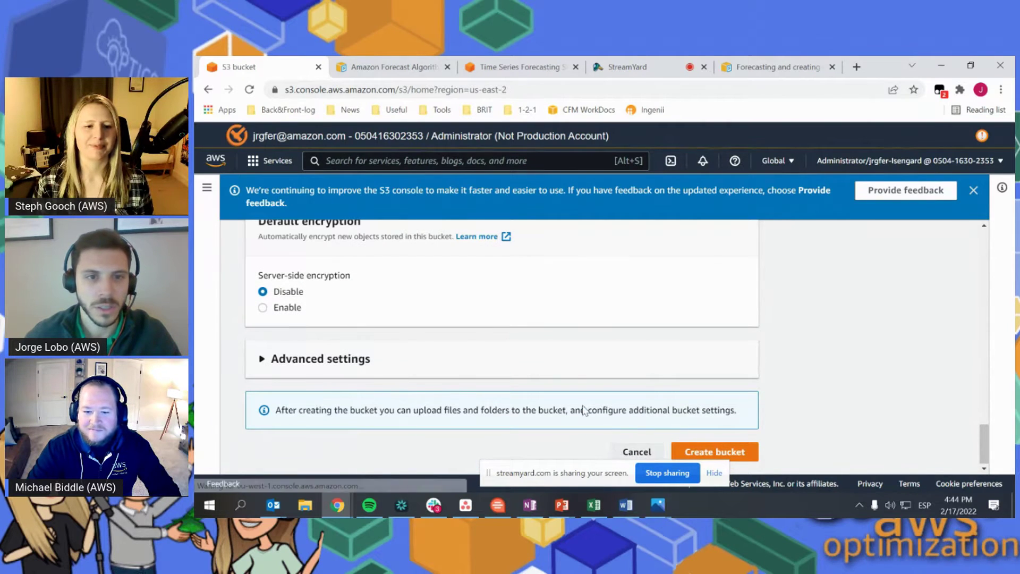
Step: Open the forecastdemo1 bucket and look at its list of stored objects
{"action": "left_click", "coordinate": [484, 447]}
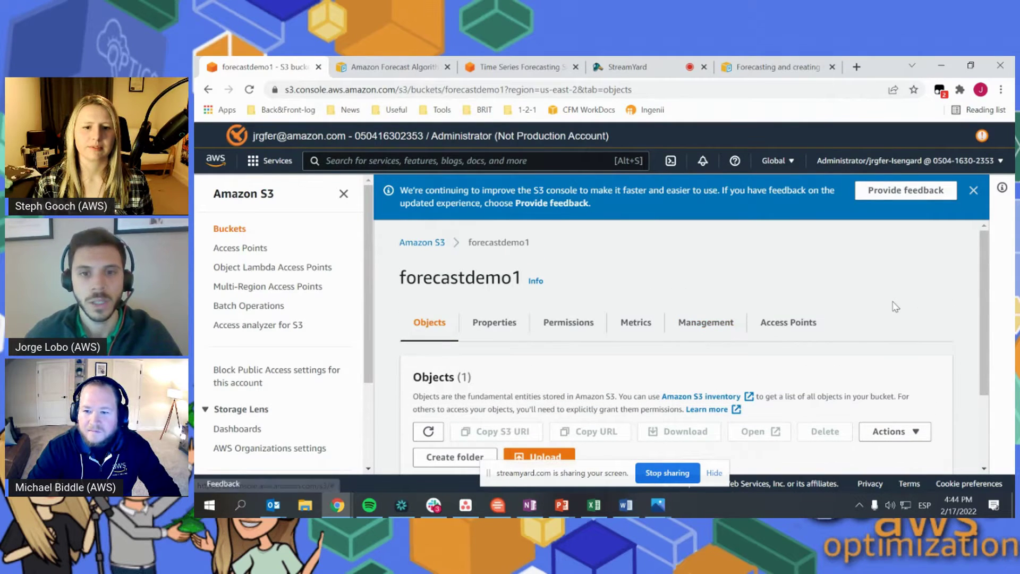
{"action": "scroll", "coordinate": [900, 319], "scroll_direction": "down", "scroll_amount": 2}
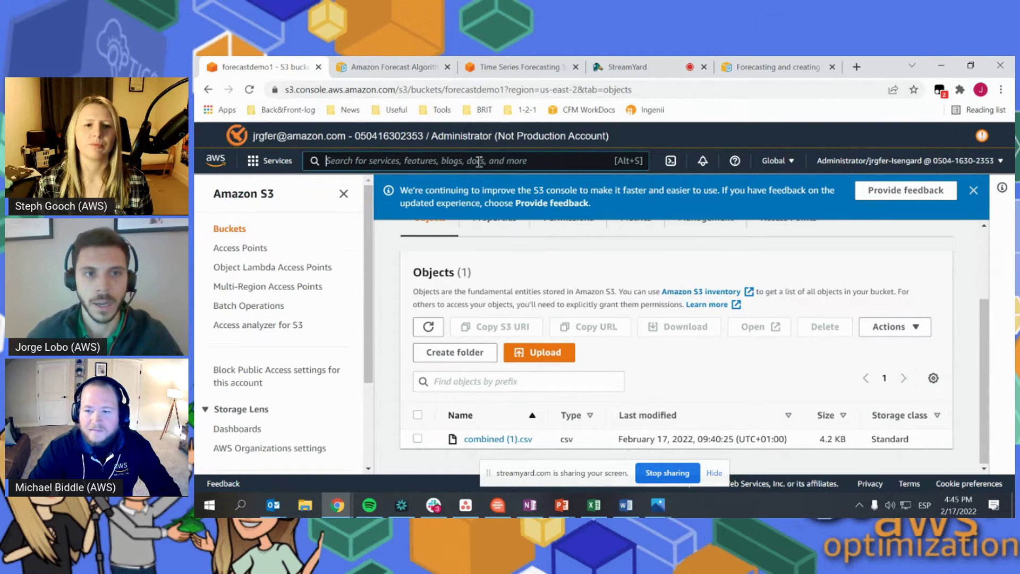
Step: Search the console services for "forecast", open Amazon Forecast, and go to its dataset groups
{"action": "type", "text": "forecast"}
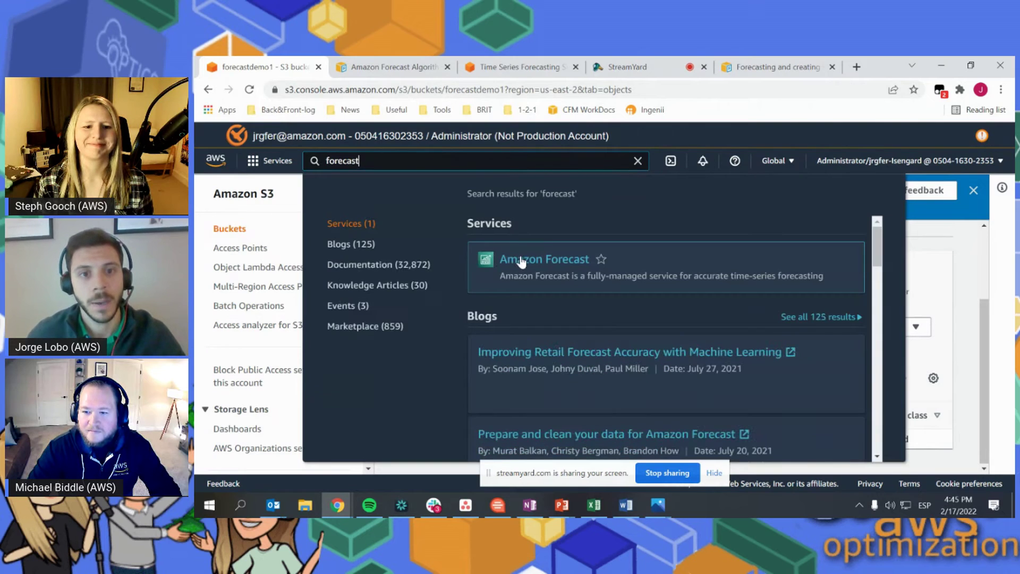
{"action": "left_click", "coordinate": [515, 259]}
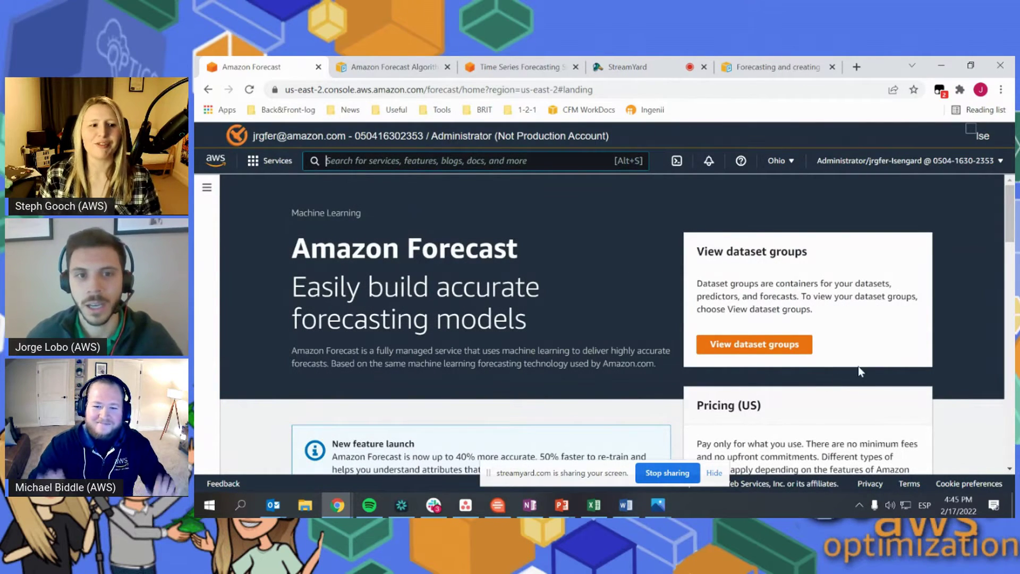
{"action": "scroll", "coordinate": [859, 366], "scroll_direction": "down", "scroll_amount": 1}
{"action": "scroll", "coordinate": [880, 366], "scroll_direction": "down", "scroll_amount": 3}
{"action": "scroll", "coordinate": [961, 366], "scroll_direction": "up", "scroll_amount": 3}
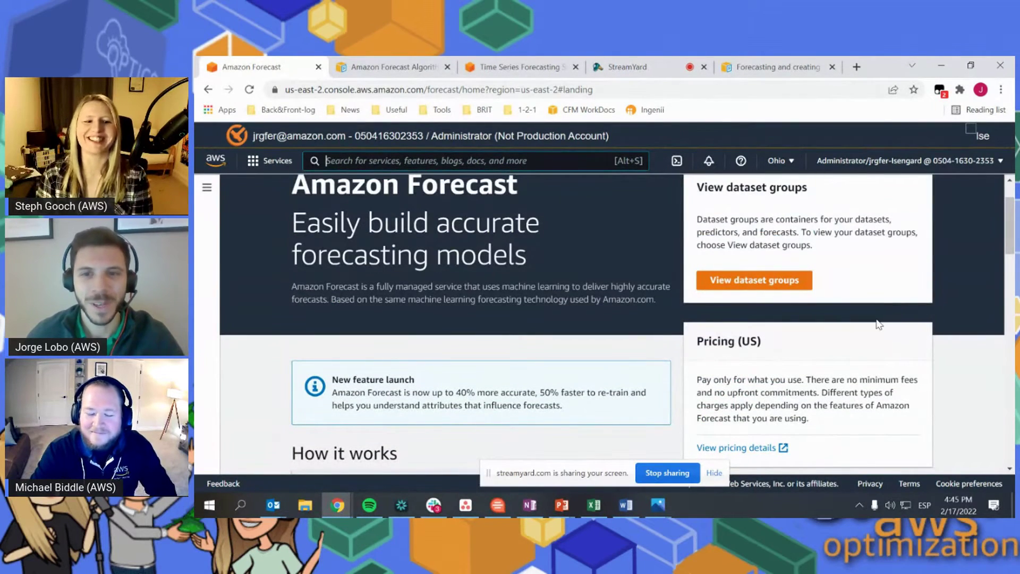
{"action": "left_click", "coordinate": [785, 285]}
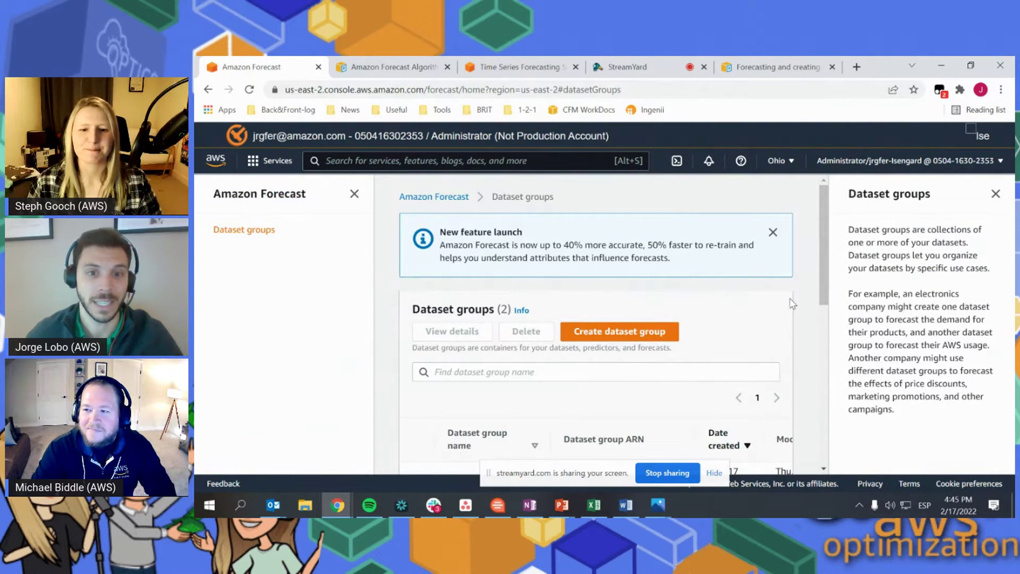
Step: Look over the existing dataset groups and start creating a new dataset group
{"action": "scroll", "coordinate": [792, 304], "scroll_direction": "down", "scroll_amount": 2}
{"action": "scroll", "coordinate": [779, 303], "scroll_direction": "up", "scroll_amount": 2}
{"action": "scroll", "coordinate": [760, 316], "scroll_direction": "down", "scroll_amount": 2}
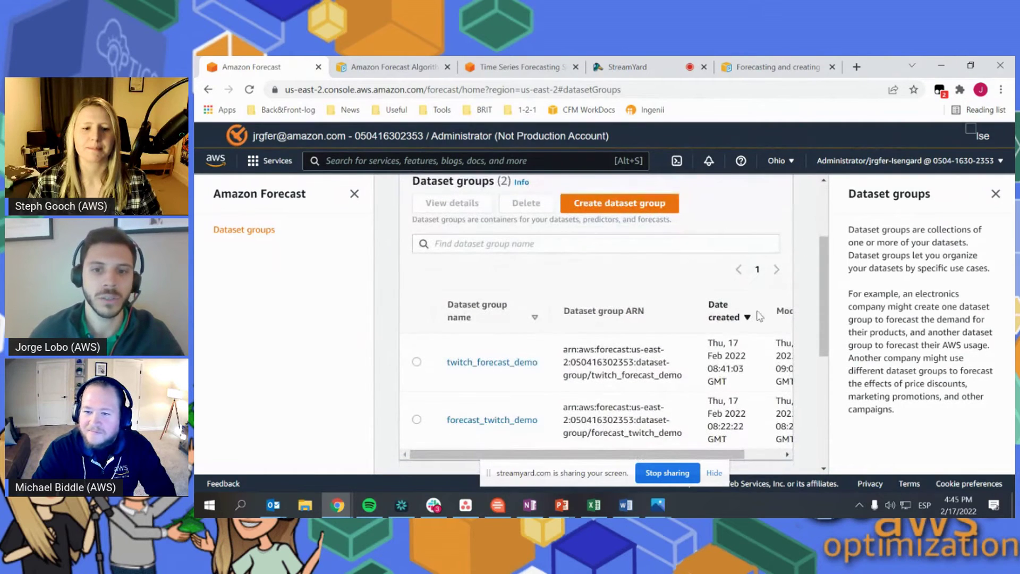
{"action": "scroll", "coordinate": [785, 279], "scroll_direction": "up", "scroll_amount": 1}
{"action": "scroll", "coordinate": [784, 278], "scroll_direction": "up", "scroll_amount": 1}
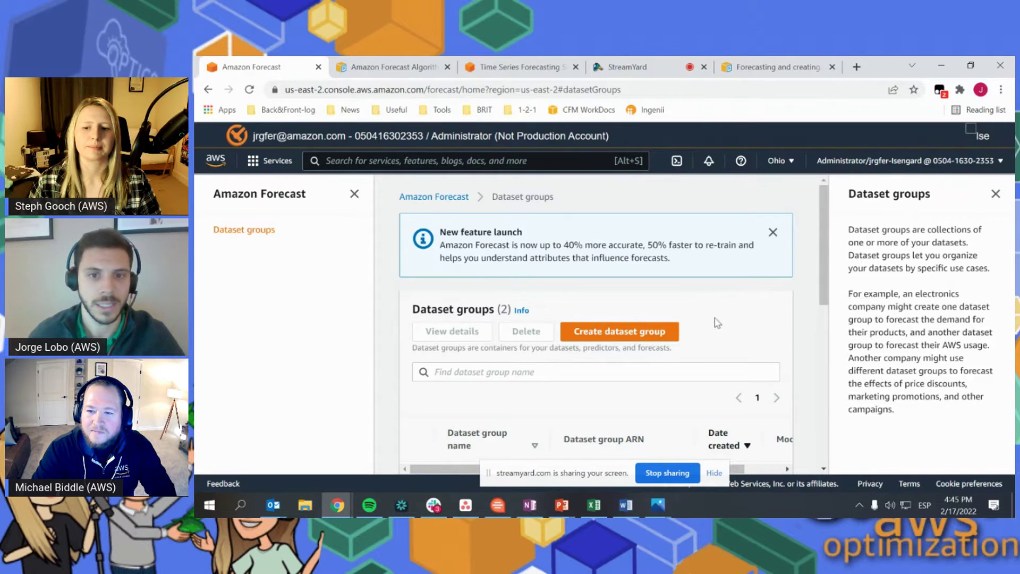
{"action": "scroll", "coordinate": [696, 330], "scroll_direction": "down", "scroll_amount": 4}
{"action": "scroll", "coordinate": [680, 309], "scroll_direction": "up", "scroll_amount": 3}
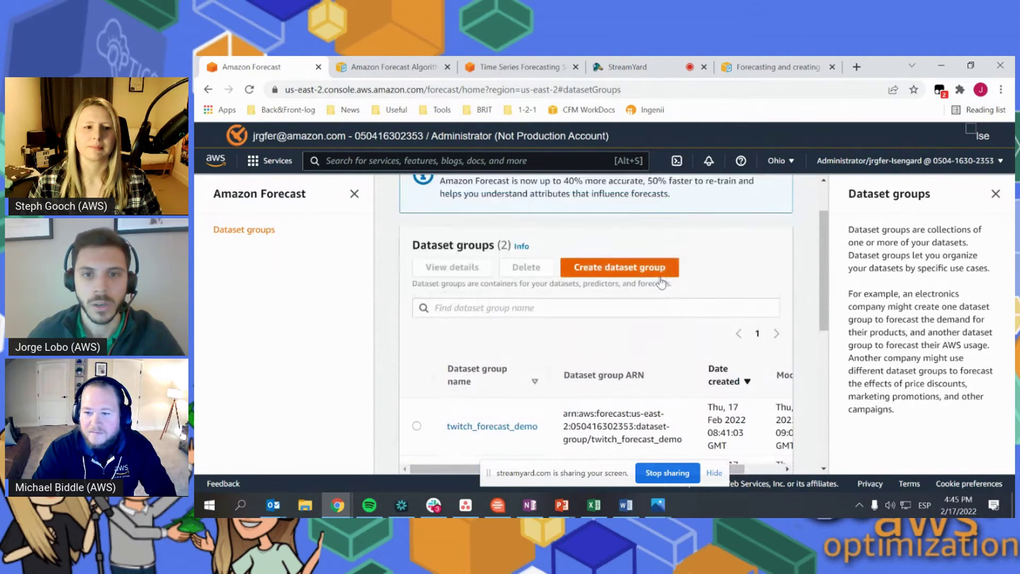
{"action": "left_click", "coordinate": [661, 274]}
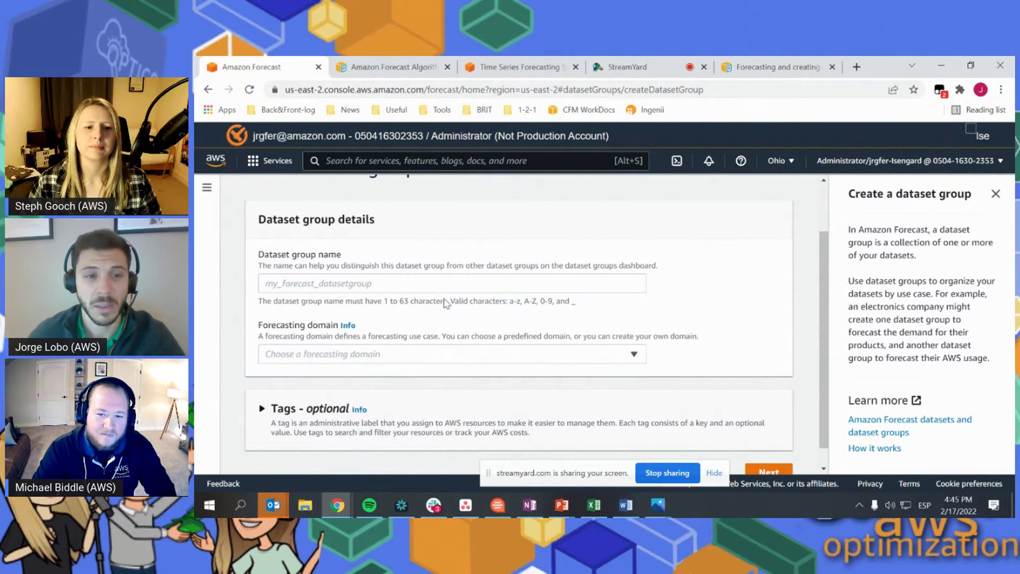
{"action": "scroll", "coordinate": [445, 301], "scroll_direction": "down", "scroll_amount": 1}
{"action": "left_click", "coordinate": [448, 334]}
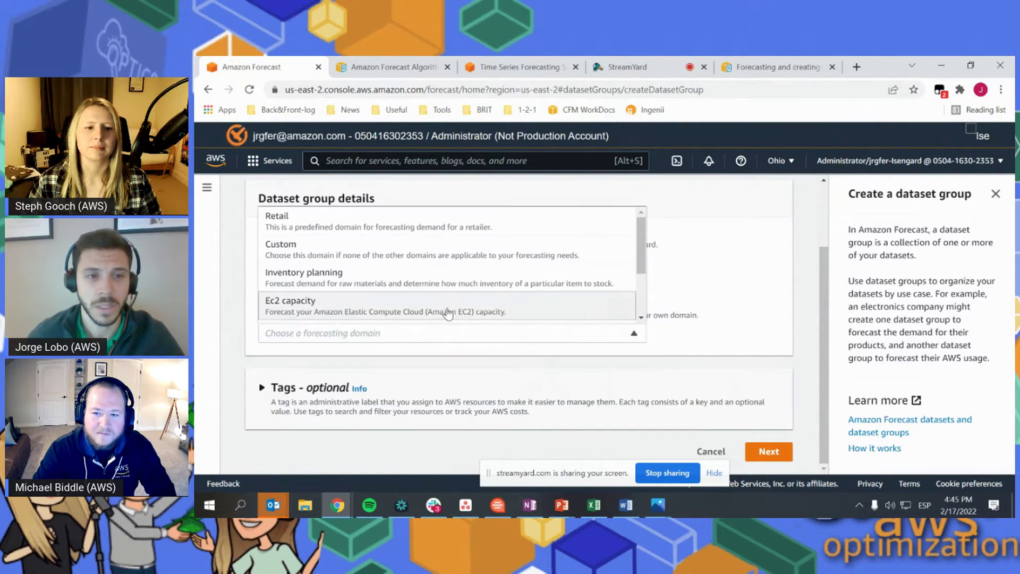
{"action": "scroll", "coordinate": [447, 314], "scroll_direction": "up", "scroll_amount": 3}
{"action": "scroll", "coordinate": [418, 377], "scroll_direction": "down", "scroll_amount": 2}
{"action": "left_click", "coordinate": [741, 378]}
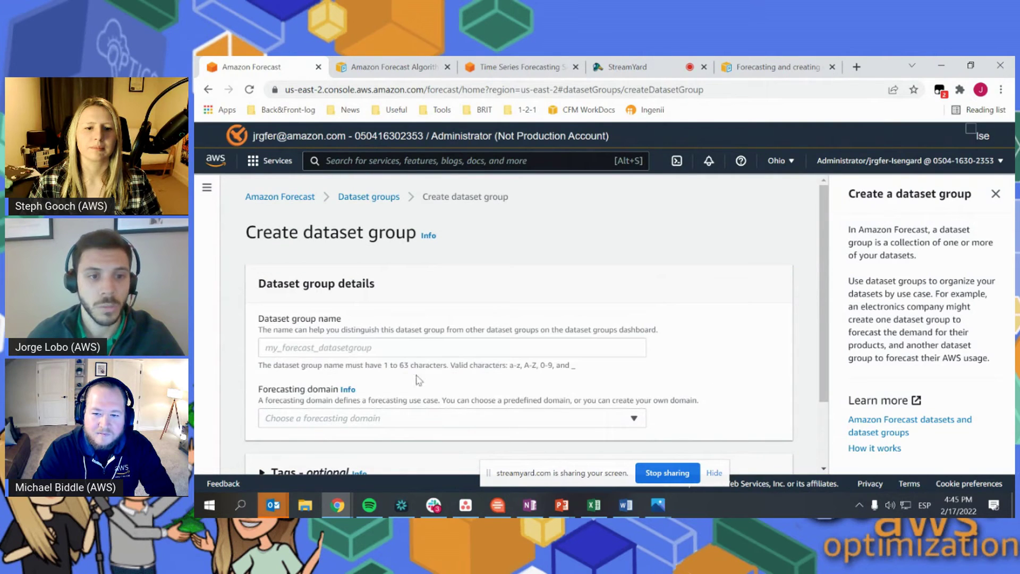
Step: Review the available forecasting domains and set the new dataset group's domain to Custom
{"action": "scroll", "coordinate": [387, 322], "scroll_direction": "down", "scroll_amount": 2}
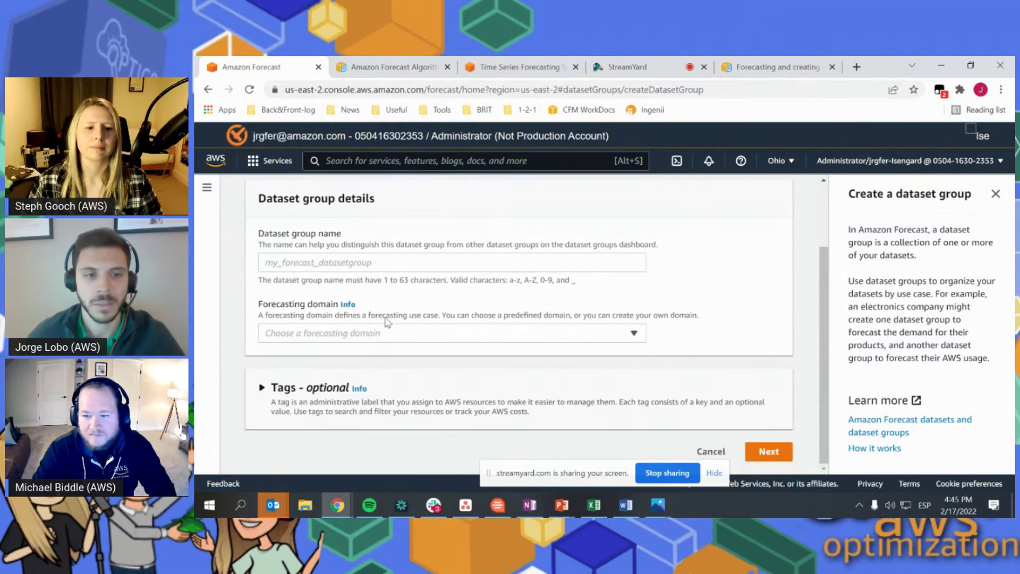
{"action": "left_click", "coordinate": [382, 333]}
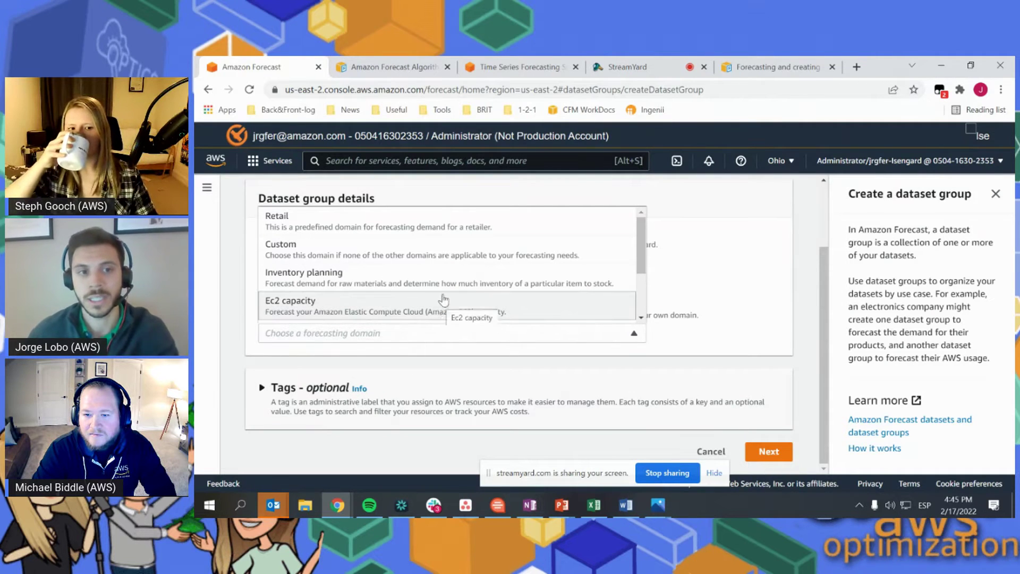
{"action": "scroll", "coordinate": [446, 300], "scroll_direction": "up", "scroll_amount": 2}
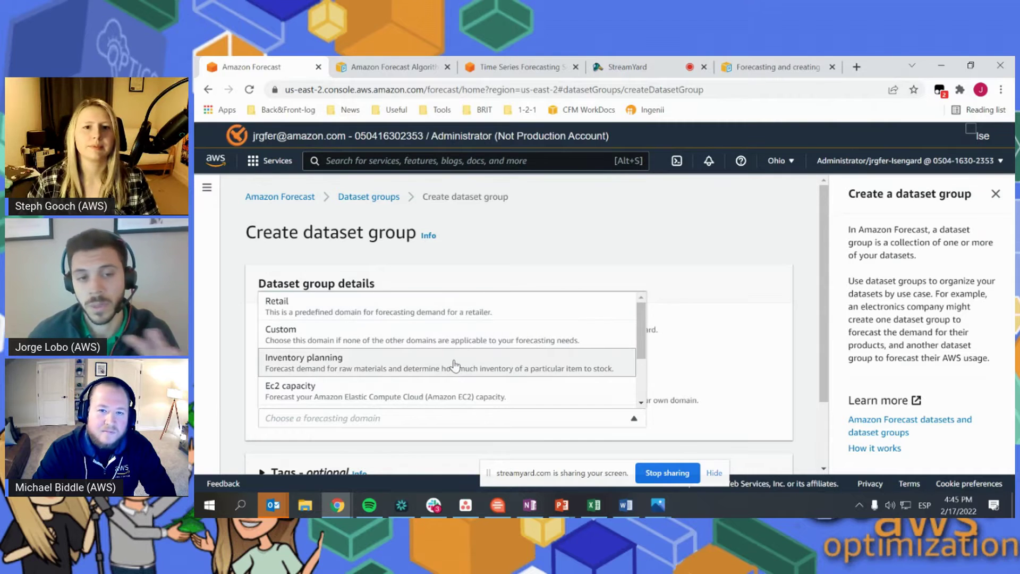
{"action": "scroll", "coordinate": [340, 350], "scroll_direction": "down", "scroll_amount": 3}
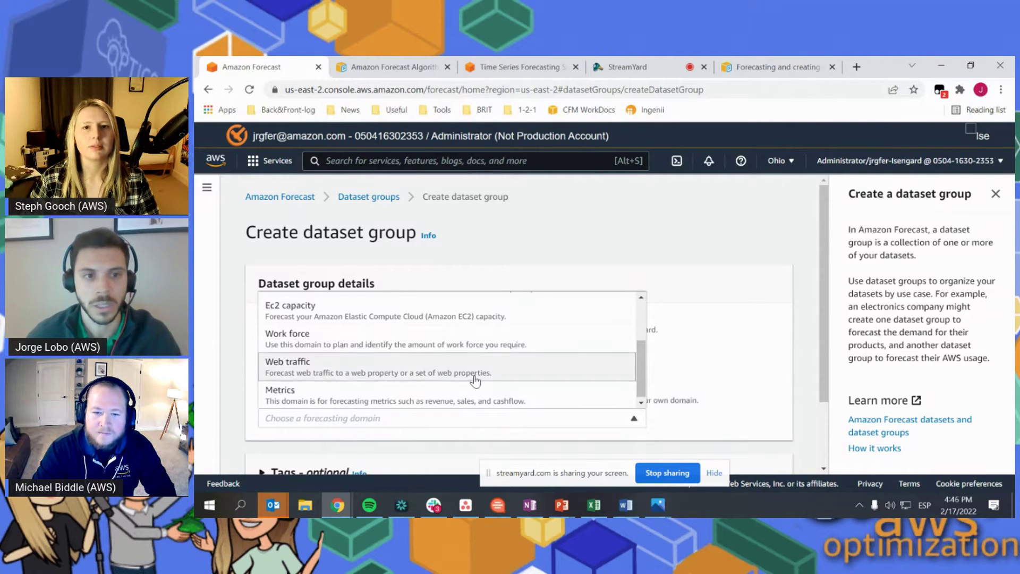
{"action": "scroll", "coordinate": [426, 362], "scroll_direction": "up", "scroll_amount": 3}
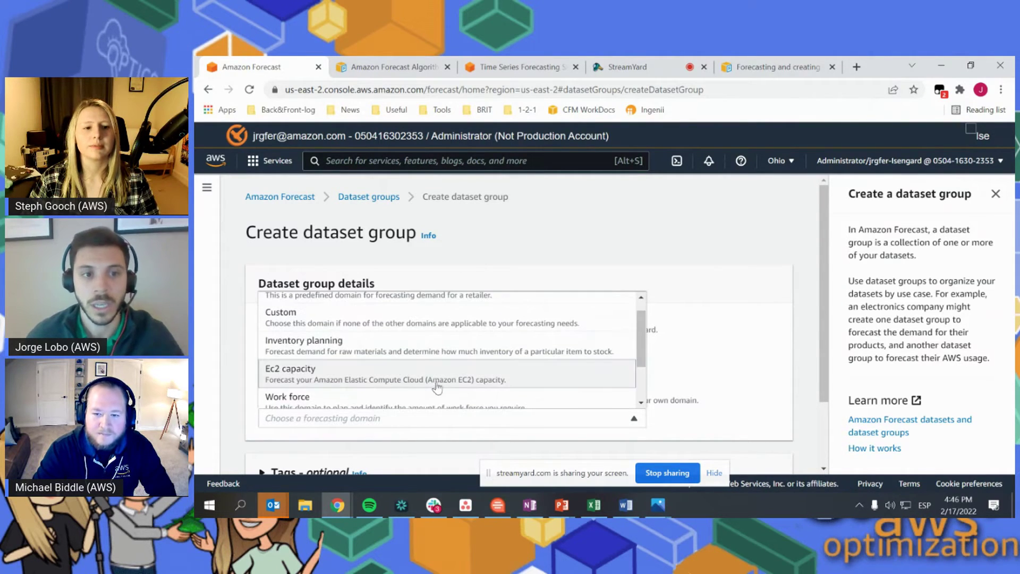
{"action": "left_click", "coordinate": [409, 327]}
Step: Try to continue with the Custom domain, and enter forecast_test as the dataset group name
{"action": "scroll", "coordinate": [748, 312], "scroll_direction": "down", "scroll_amount": 2}
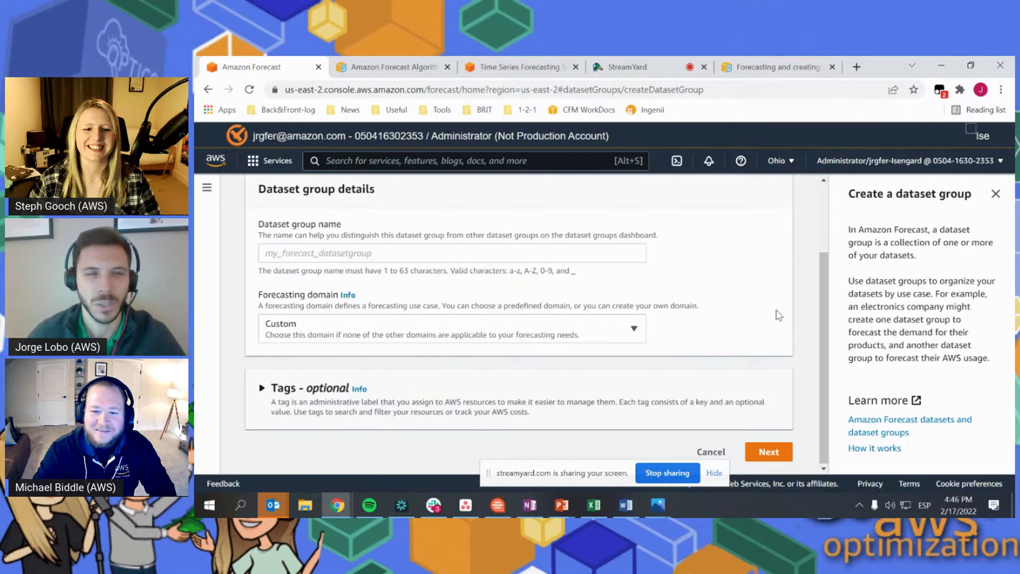
{"action": "left_click", "coordinate": [781, 455]}
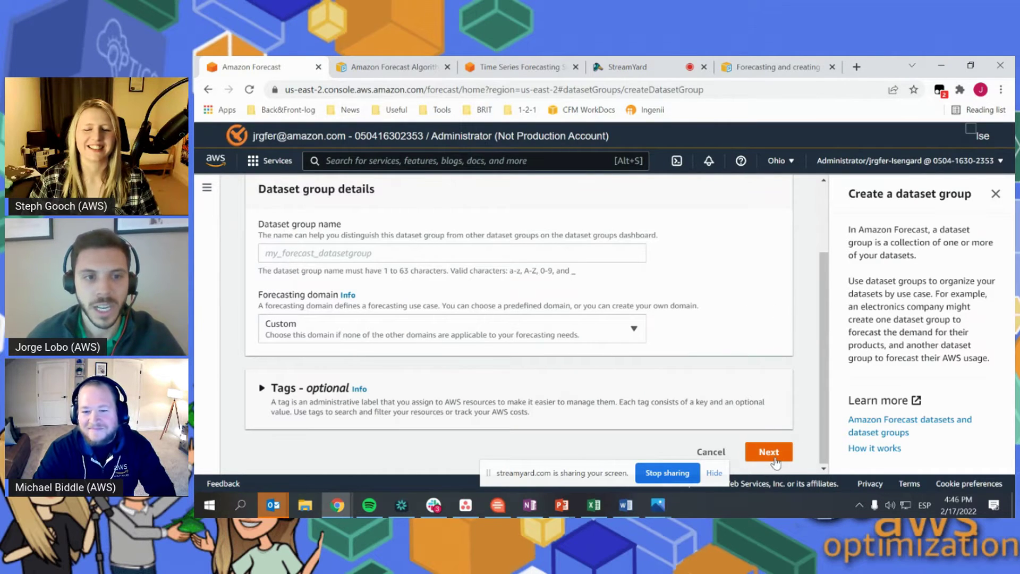
{"action": "left_click", "coordinate": [422, 257]}
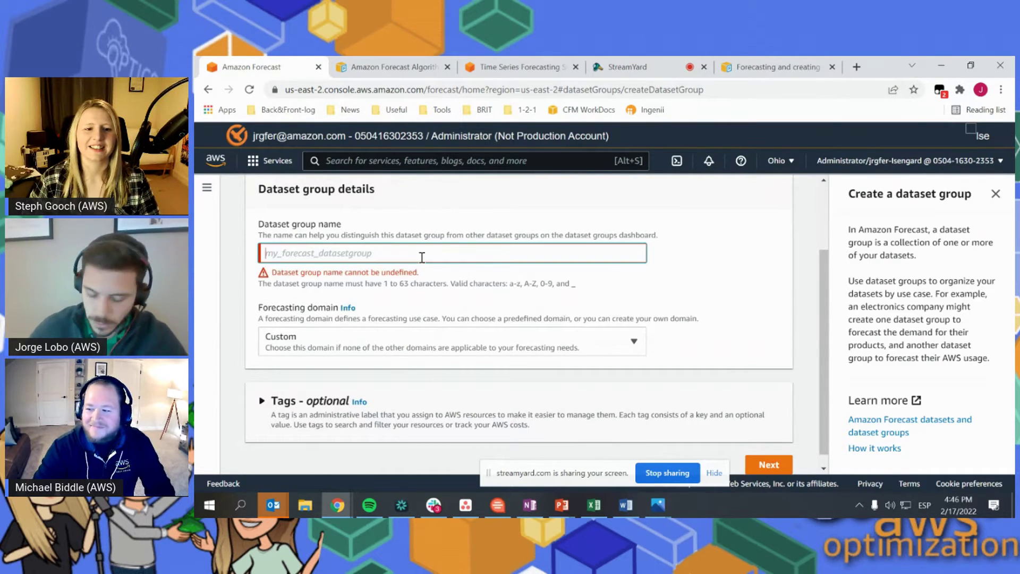
{"action": "type", "text": "forecast"}
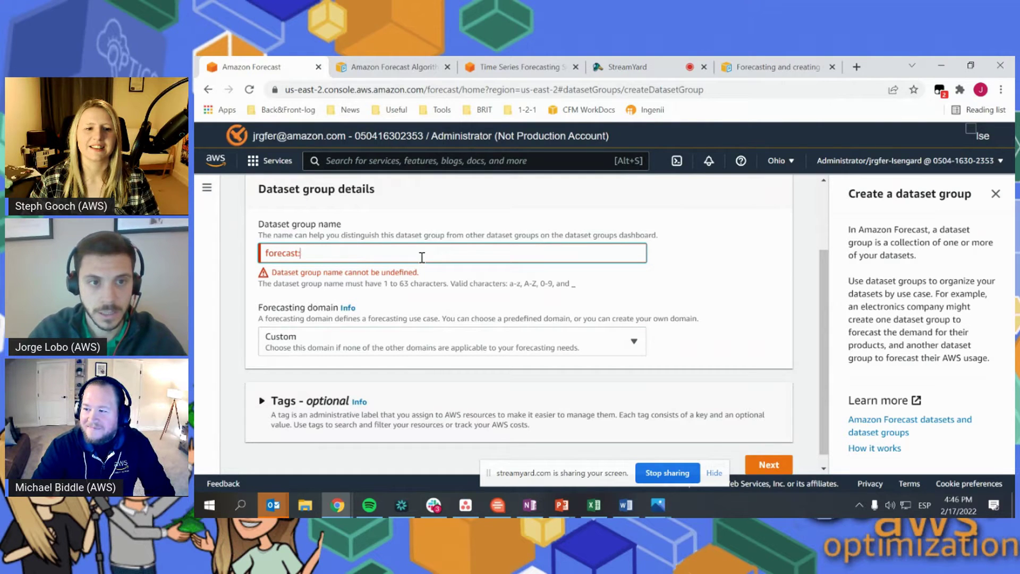
{"action": "type", "text": "_test"}
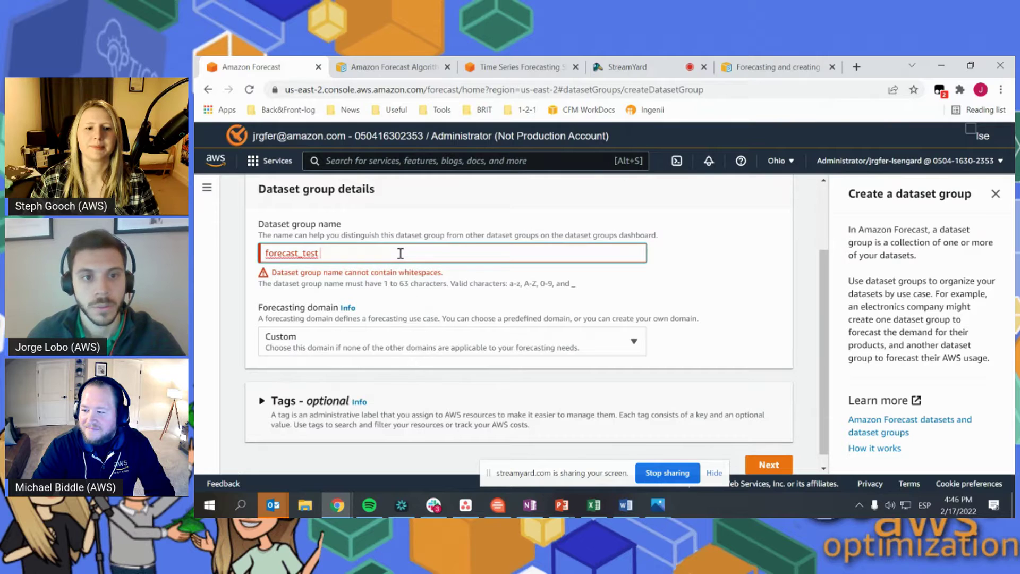
Step: Replace the dataset group name with foresss and continue to the dataset details
{"action": "key", "text": "BackSpace"}
{"action": "key", "text": "BackSpace"}
{"action": "key", "text": "BackSpace"}
{"action": "key", "text": "BackSpace"}
{"action": "key", "text": "BackSpace"}
{"action": "key", "text": "BackSpace"}
{"action": "key", "text": "BackSpace"}
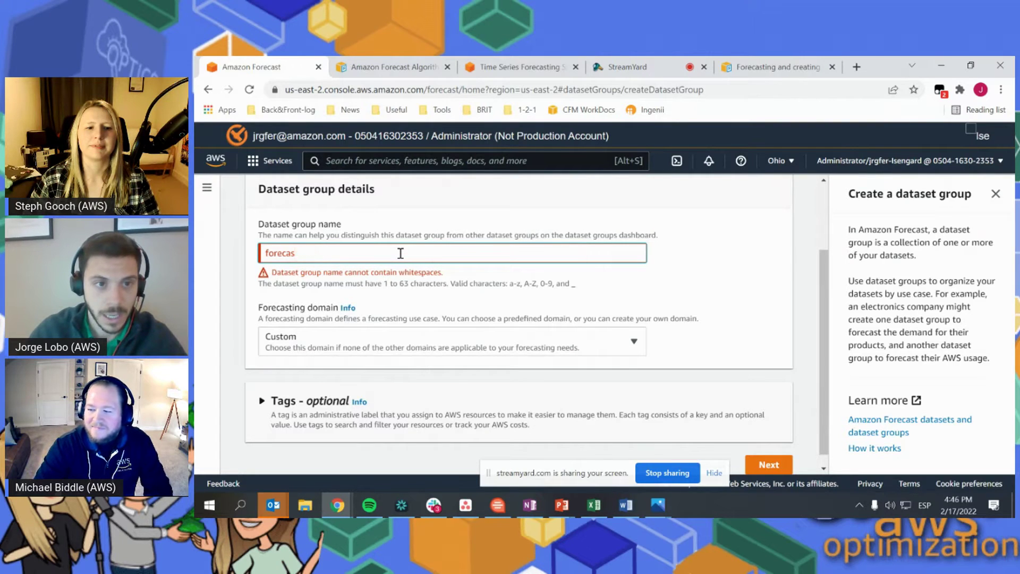
{"action": "type", "text": "sss"}
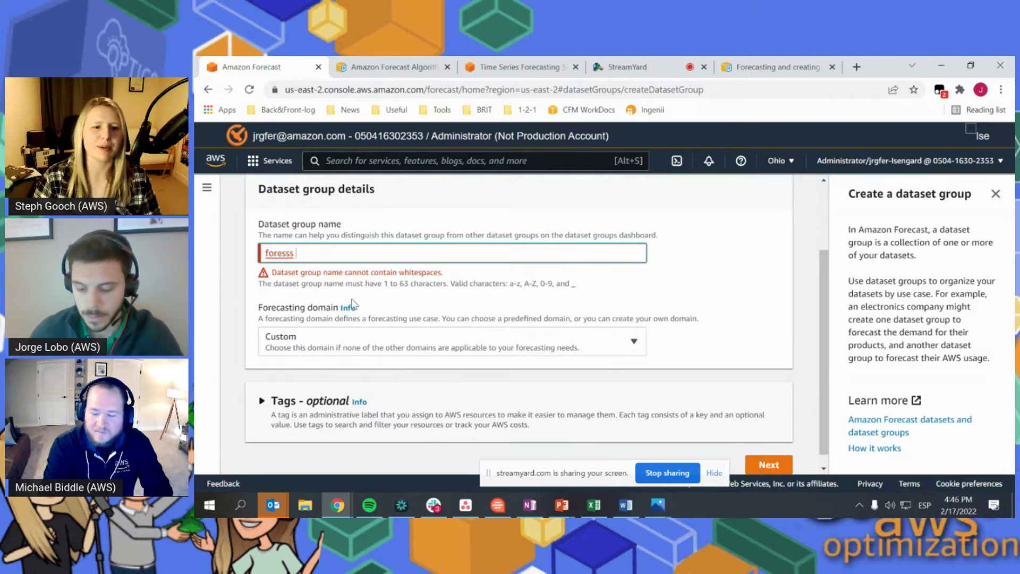
{"action": "scroll", "coordinate": [341, 345], "scroll_direction": "down", "scroll_amount": 1}
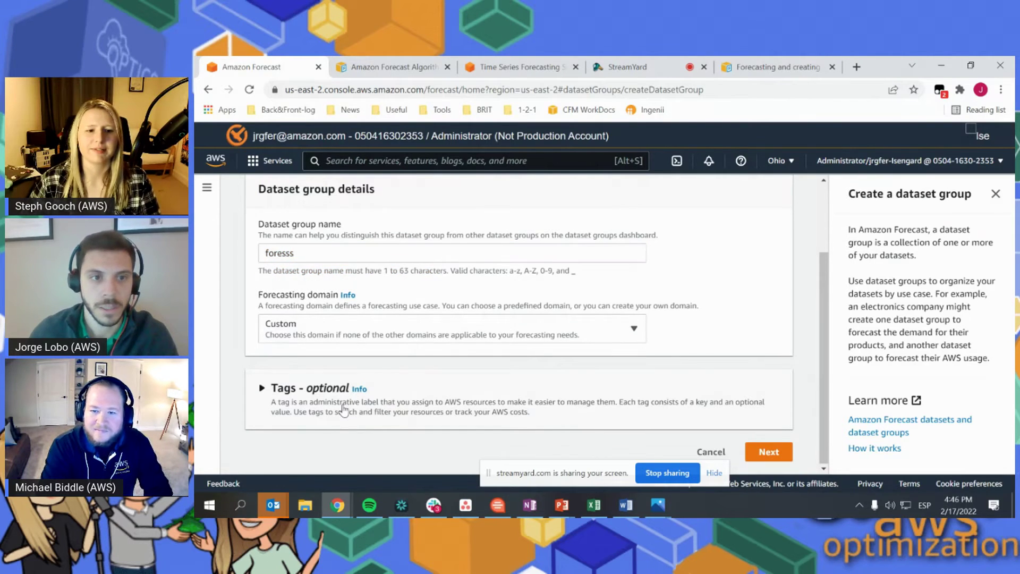
{"action": "left_click", "coordinate": [769, 455]}
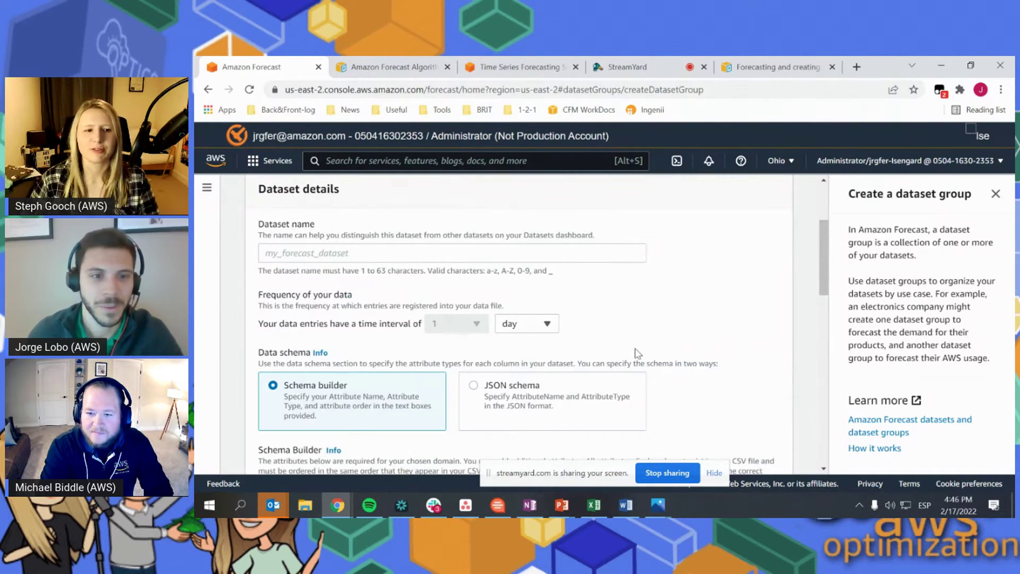
Step: Examine the dataset details: the name, the data frequency, the schema options and the attributes in the schema builder
{"action": "scroll", "coordinate": [738, 349], "scroll_direction": "down", "scroll_amount": 3}
{"action": "scroll", "coordinate": [714, 335], "scroll_direction": "up", "scroll_amount": 3}
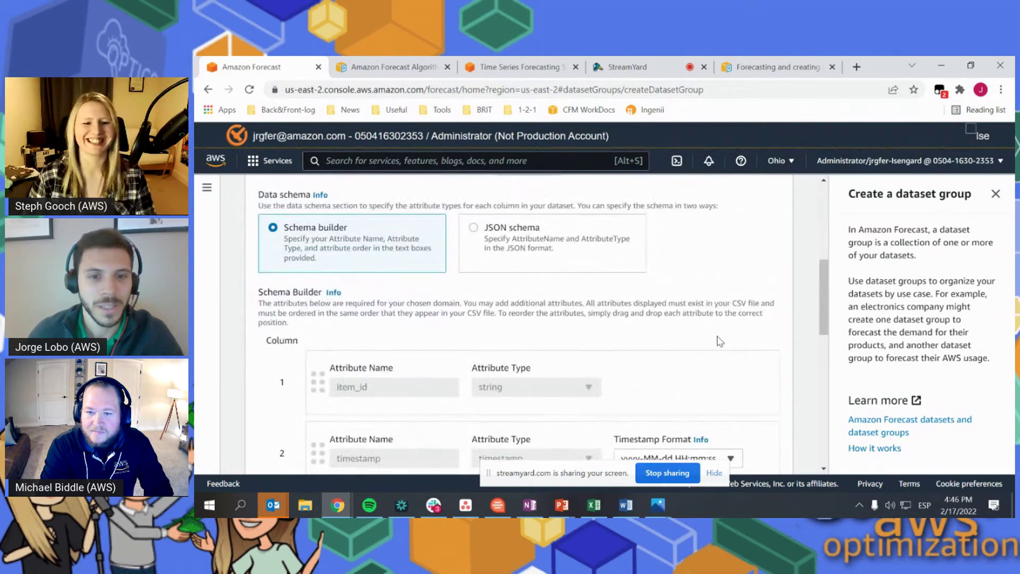
{"action": "scroll", "coordinate": [695, 321], "scroll_direction": "up", "scroll_amount": 1}
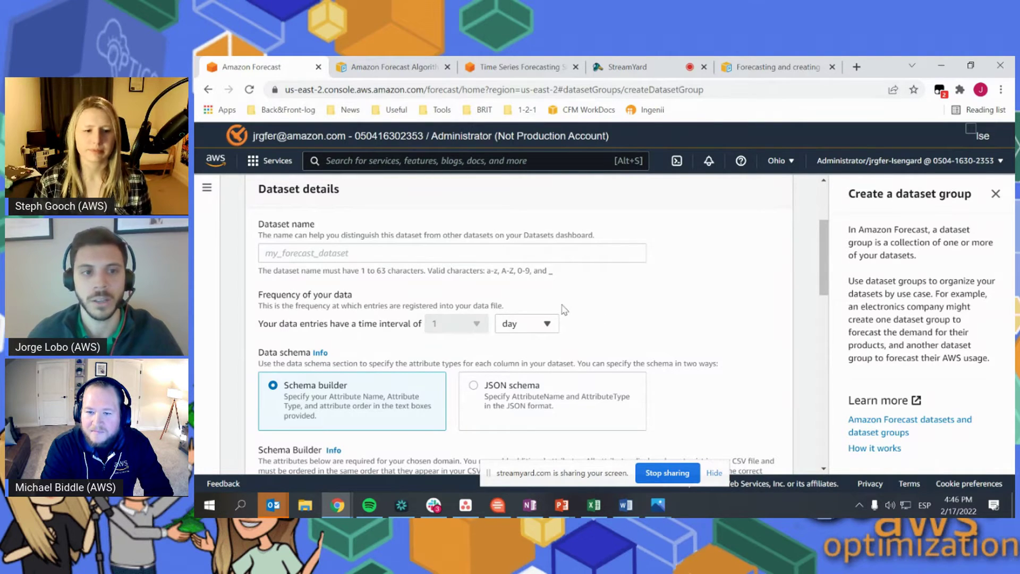
{"action": "left_click", "coordinate": [459, 251]}
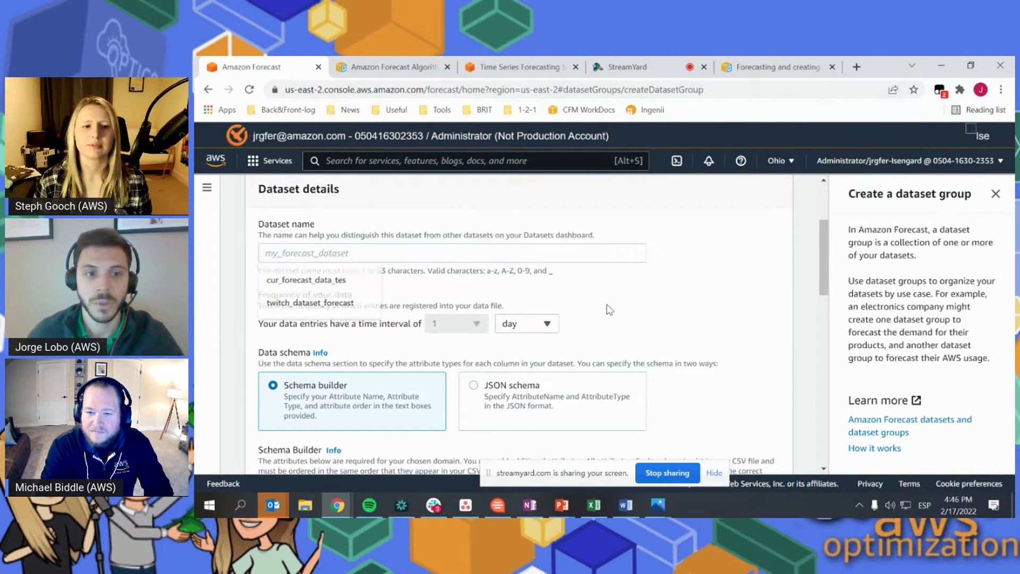
{"action": "scroll", "coordinate": [609, 310], "scroll_direction": "down", "scroll_amount": 3}
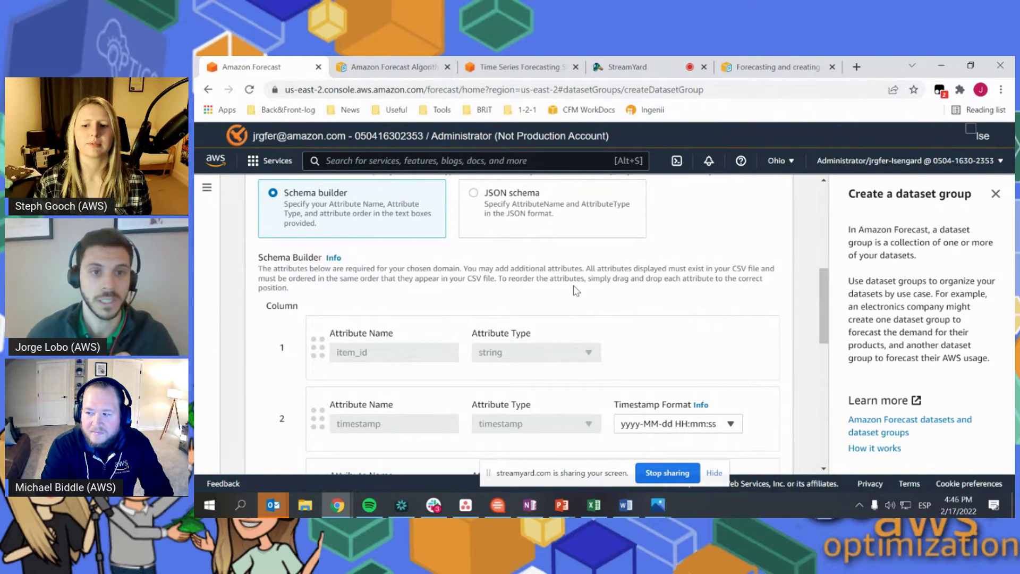
{"action": "scroll", "coordinate": [574, 289], "scroll_direction": "down", "scroll_amount": 2}
{"action": "scroll", "coordinate": [696, 282], "scroll_direction": "up", "scroll_amount": 2}
{"action": "scroll", "coordinate": [638, 266], "scroll_direction": "down", "scroll_amount": 2}
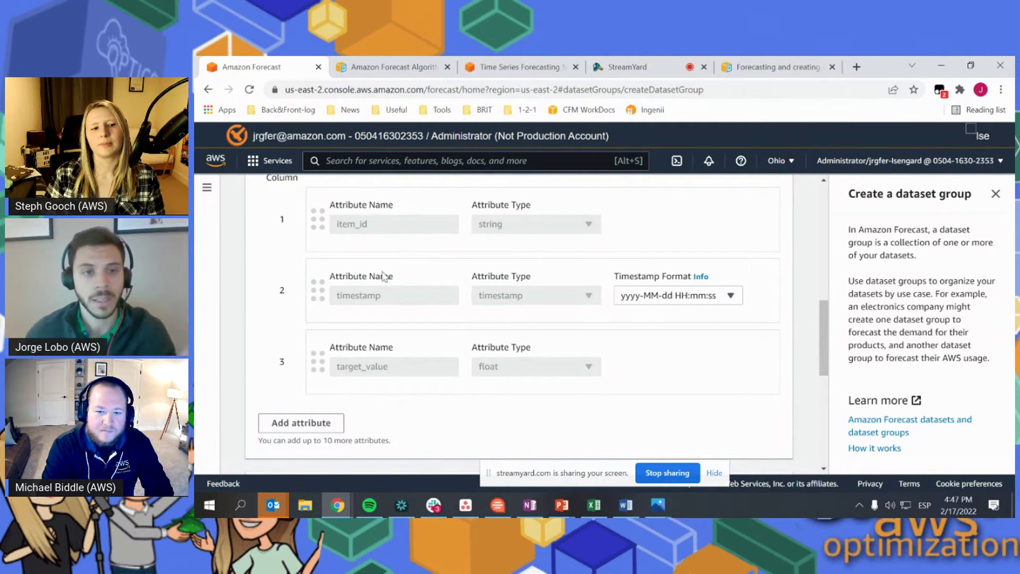
Step: Move the timestamp attribute ahead of item_id in the schema and set its timestamp format to yyyy-MM-dd
{"action": "left_click_drag", "start_coordinate": [318, 291], "coordinate": [344, 264]}
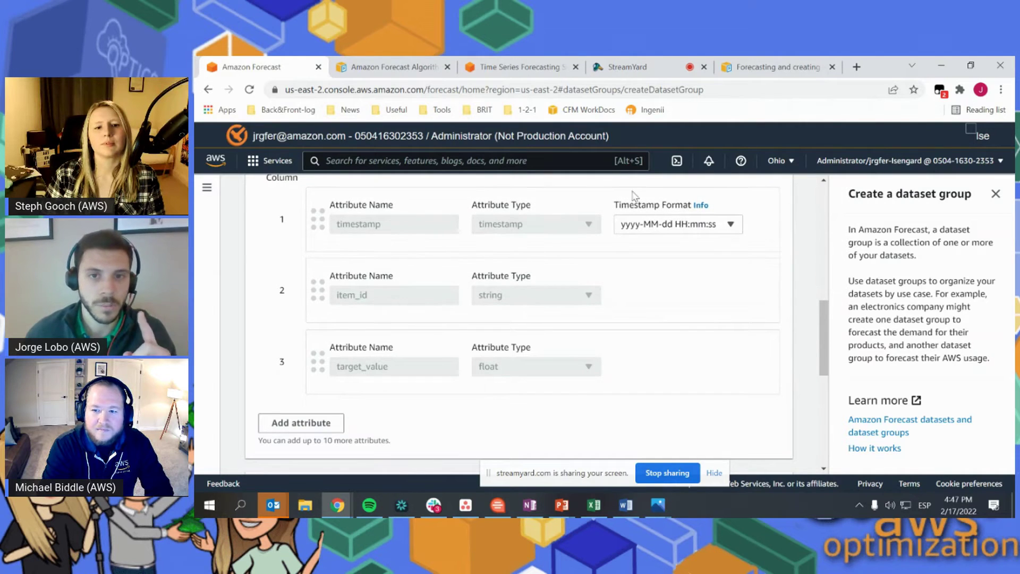
{"action": "left_click", "coordinate": [680, 232]}
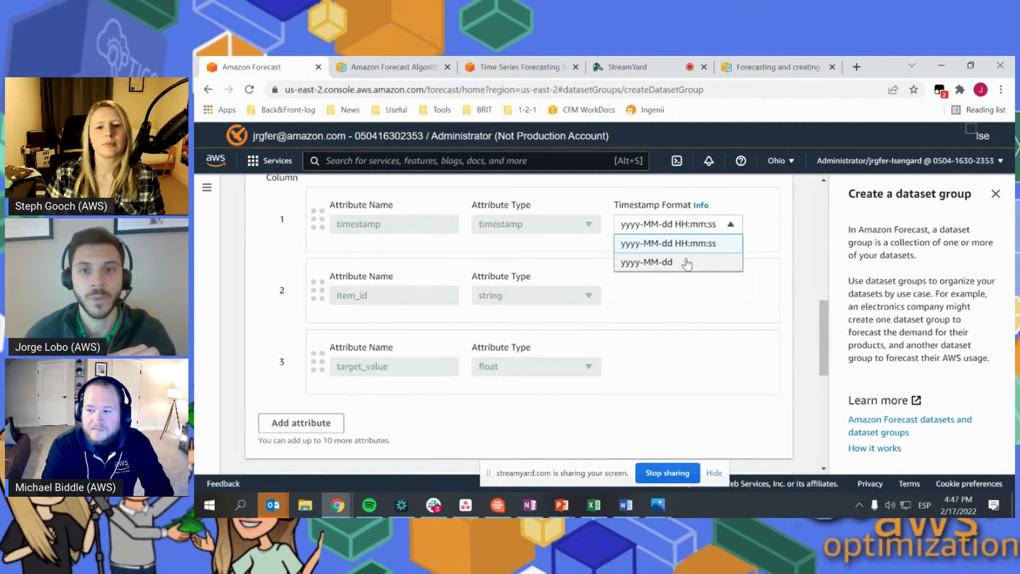
{"action": "left_click", "coordinate": [683, 261]}
{"action": "scroll", "coordinate": [707, 266], "scroll_direction": "up", "scroll_amount": 2}
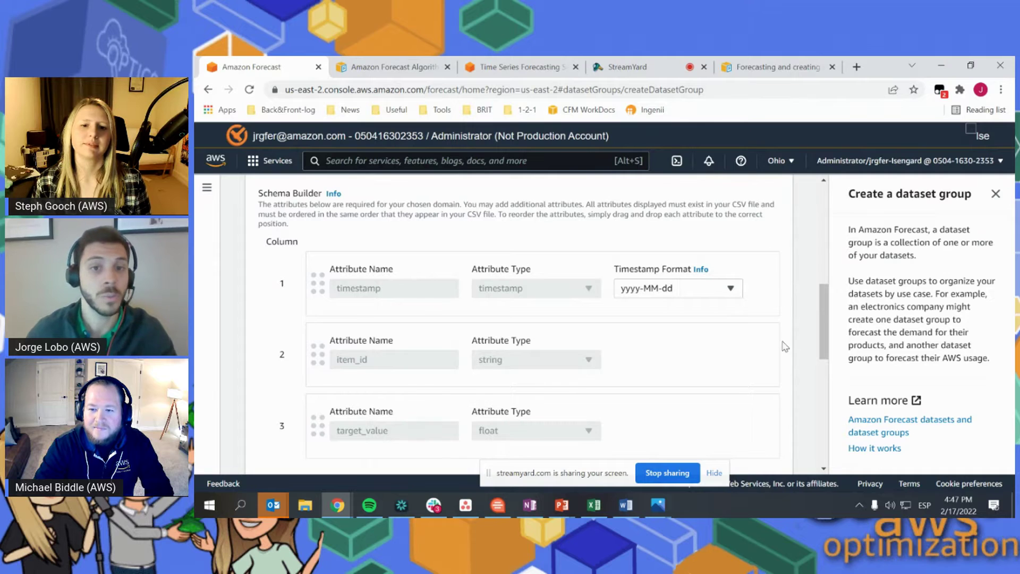
{"action": "left_click", "coordinate": [730, 289]}
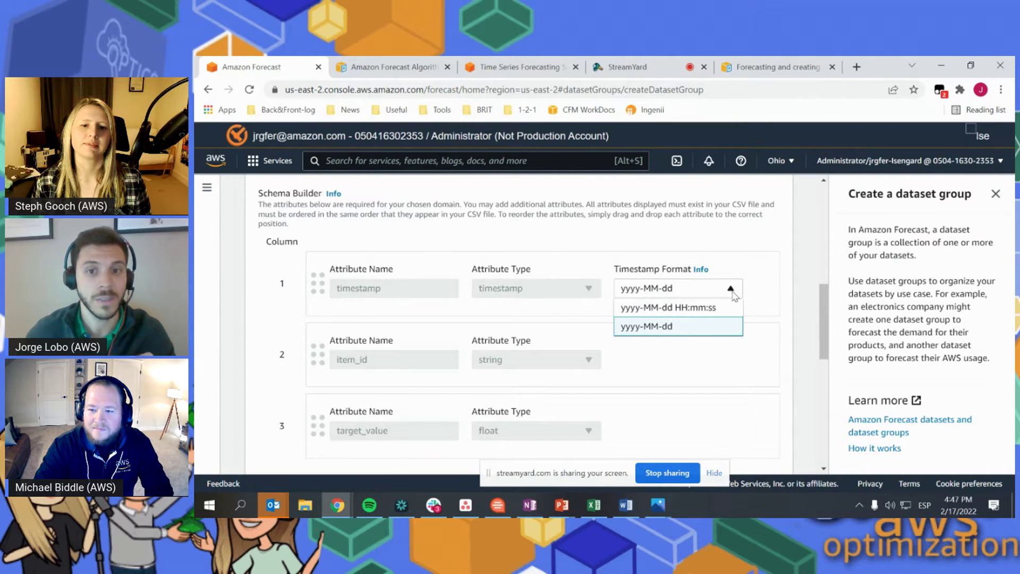
{"action": "left_click", "coordinate": [703, 291]}
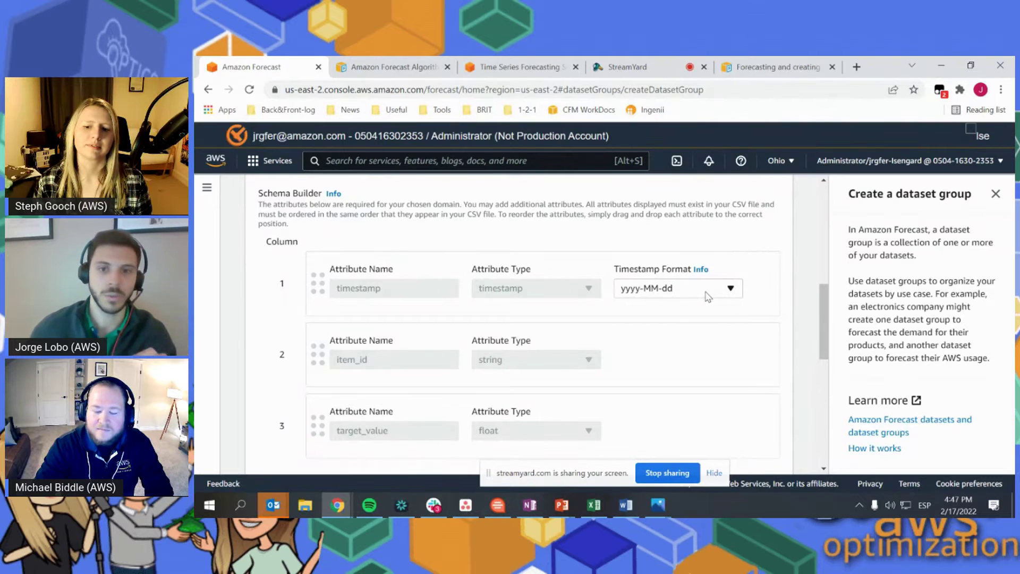
{"action": "scroll", "coordinate": [709, 296], "scroll_direction": "down", "scroll_amount": 1}
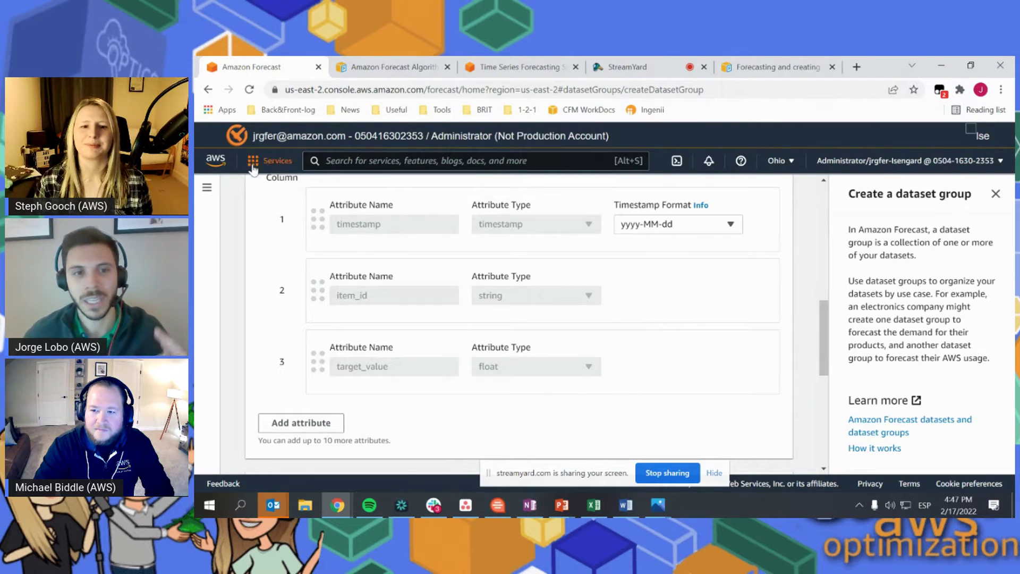
Step: Review the dataset import details and browse the forecastdemo1 bucket for the source CSV file, without selecting one
{"action": "scroll", "coordinate": [464, 361], "scroll_direction": "down", "scroll_amount": 6}
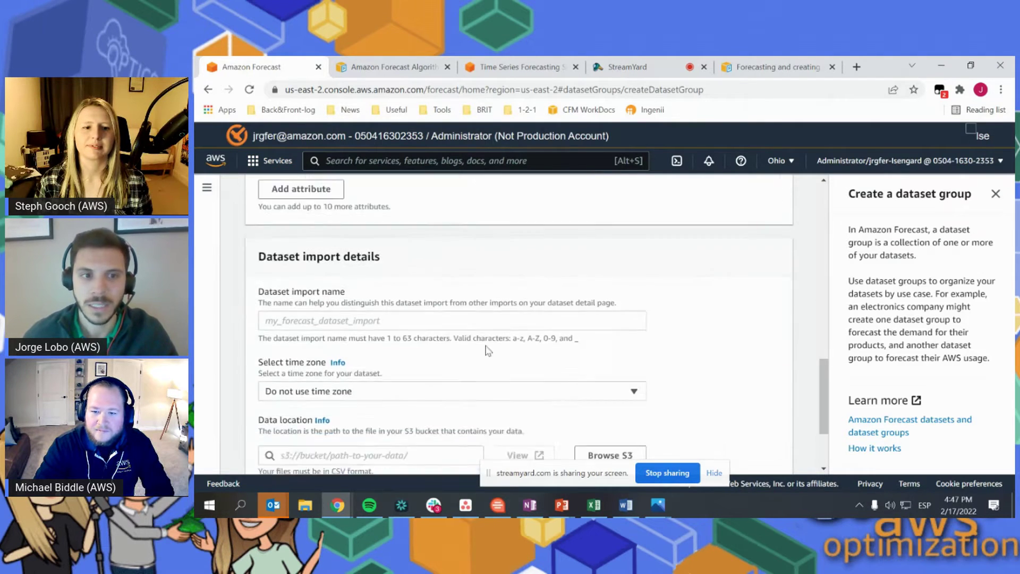
{"action": "scroll", "coordinate": [470, 253], "scroll_direction": "up", "scroll_amount": 1}
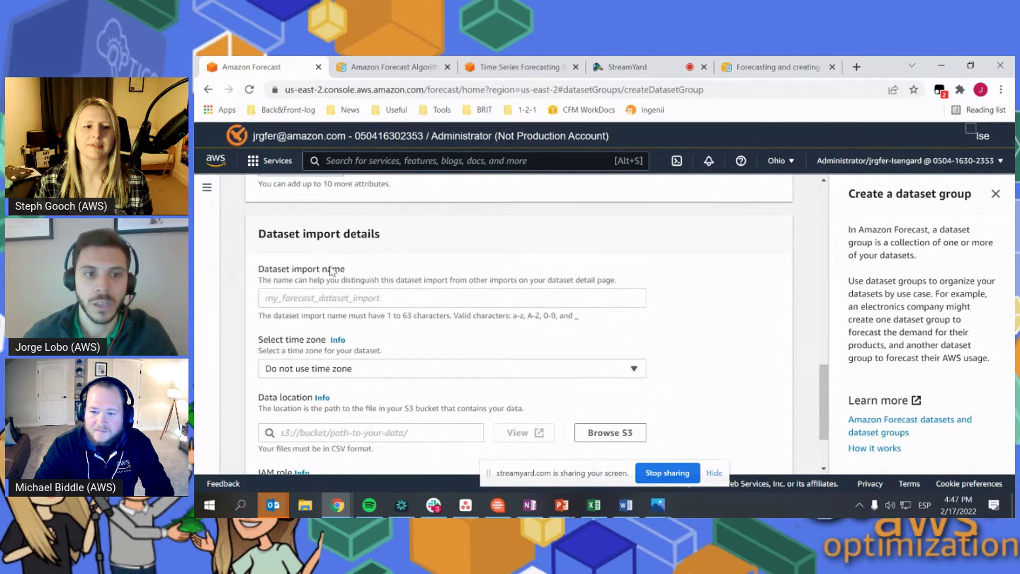
{"action": "scroll", "coordinate": [336, 270], "scroll_direction": "down", "scroll_amount": 1}
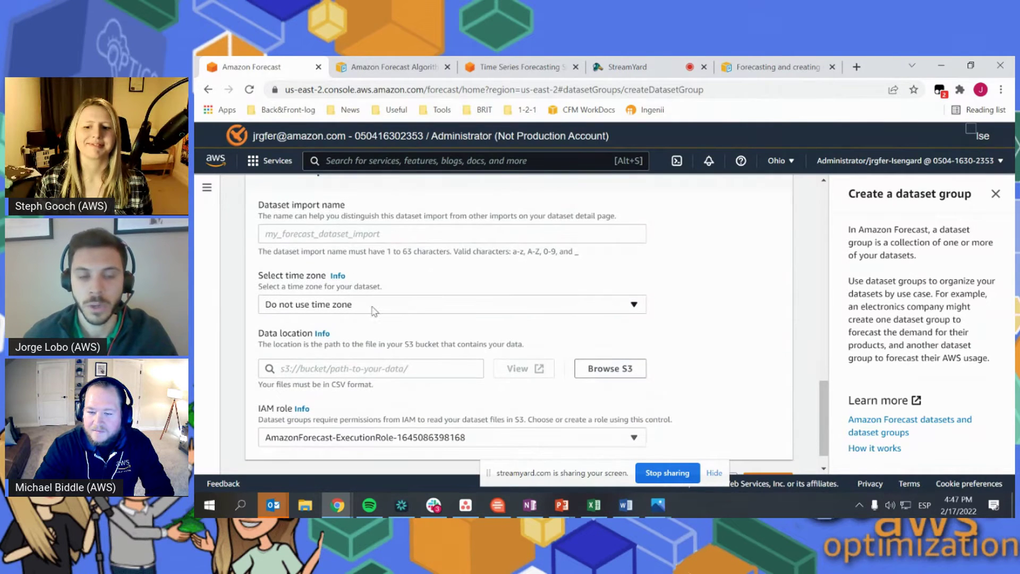
{"action": "left_click", "coordinate": [364, 369]}
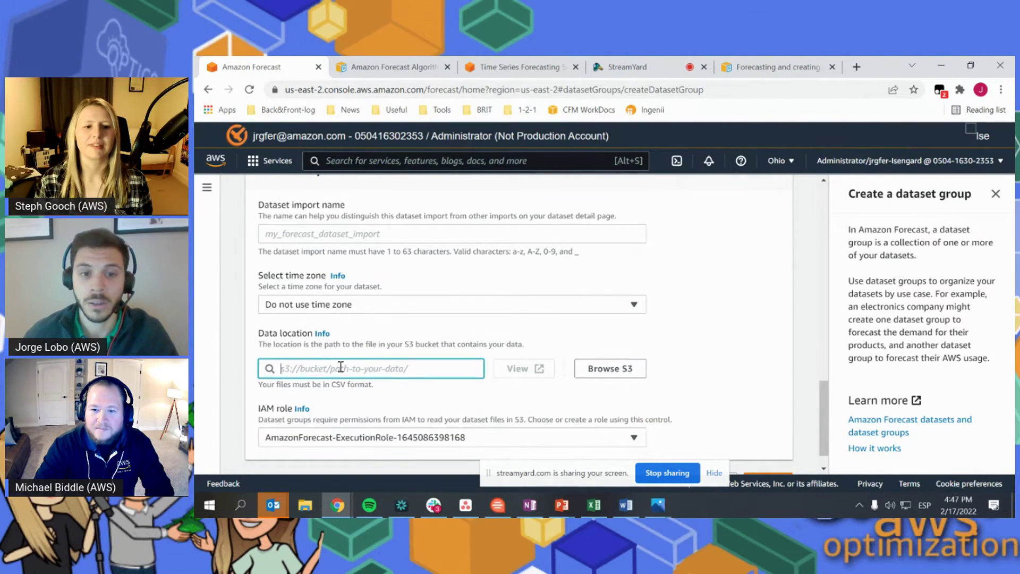
{"action": "left_click", "coordinate": [589, 373]}
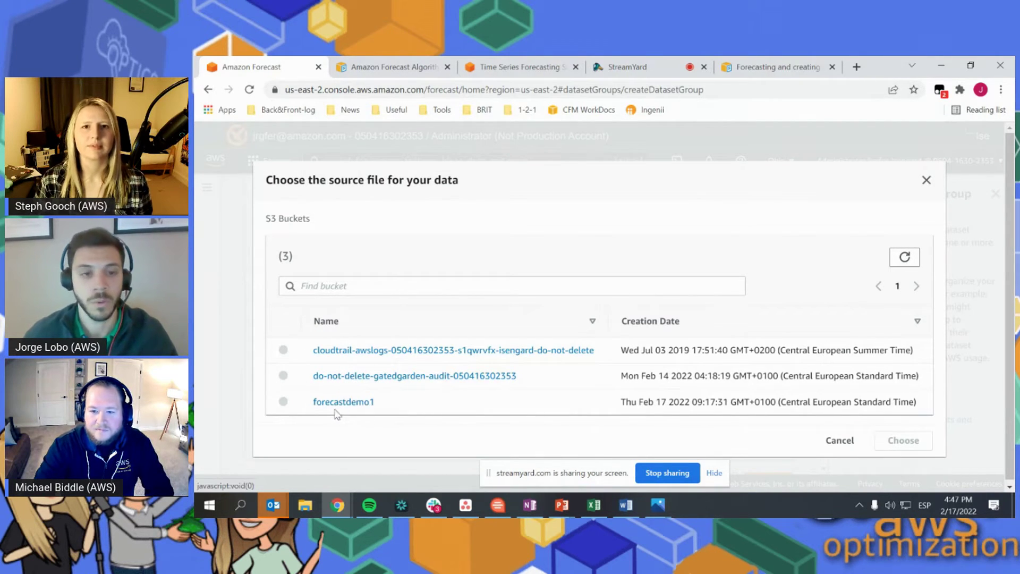
{"action": "left_click", "coordinate": [369, 402]}
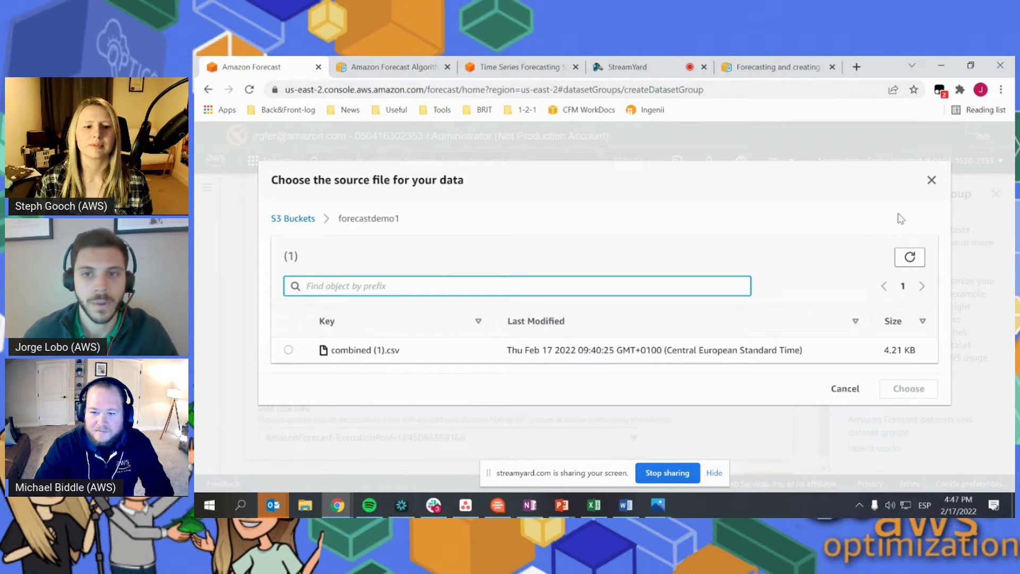
{"action": "left_click", "coordinate": [932, 179]}
{"action": "scroll", "coordinate": [566, 351], "scroll_direction": "down", "scroll_amount": 1}
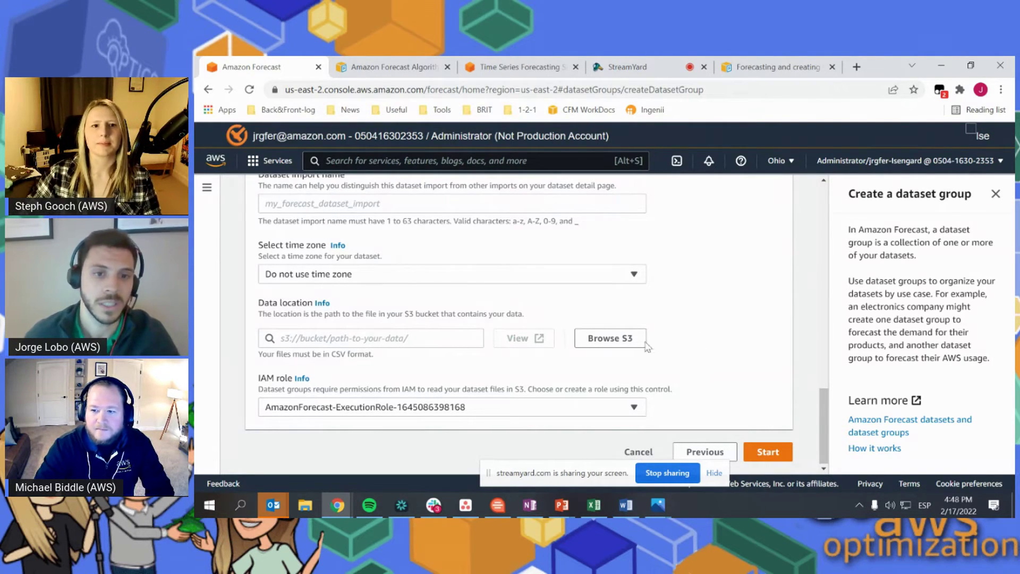
Step: Review the IAM role choices, look at creating a new role limited to specific S3 buckets, and cancel it
{"action": "left_click", "coordinate": [626, 413]}
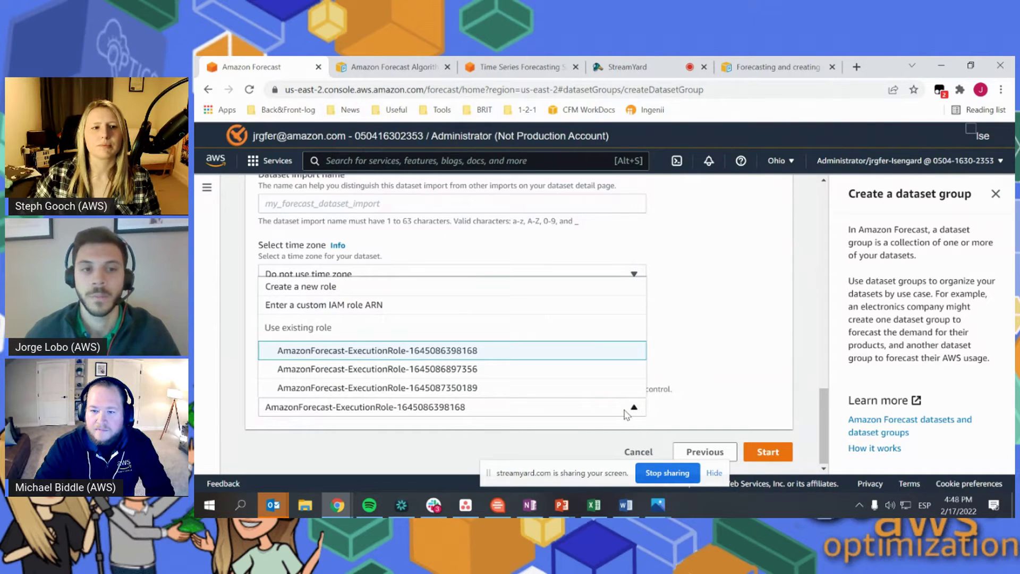
{"action": "left_click", "coordinate": [809, 308]}
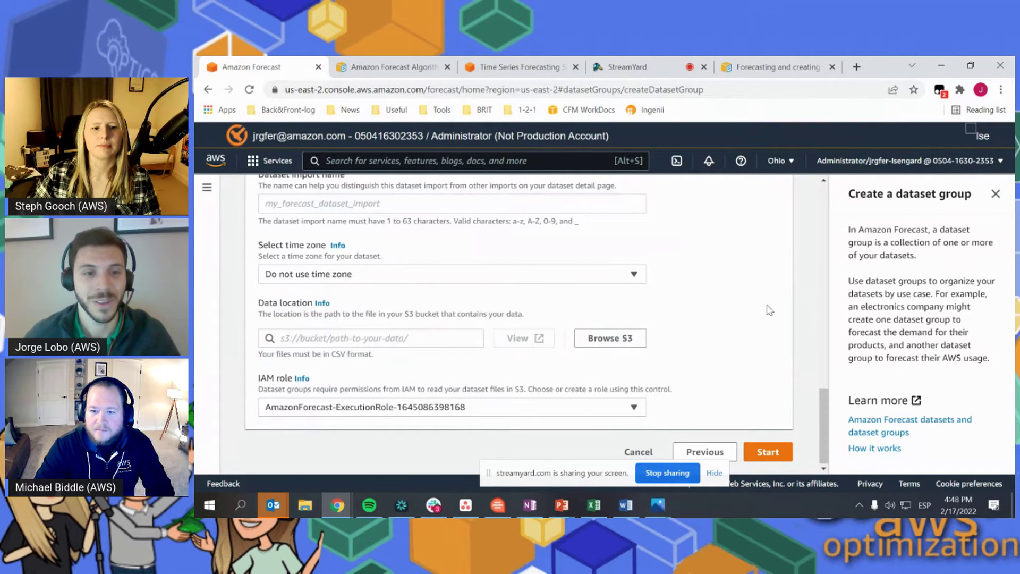
{"action": "left_click", "coordinate": [635, 410]}
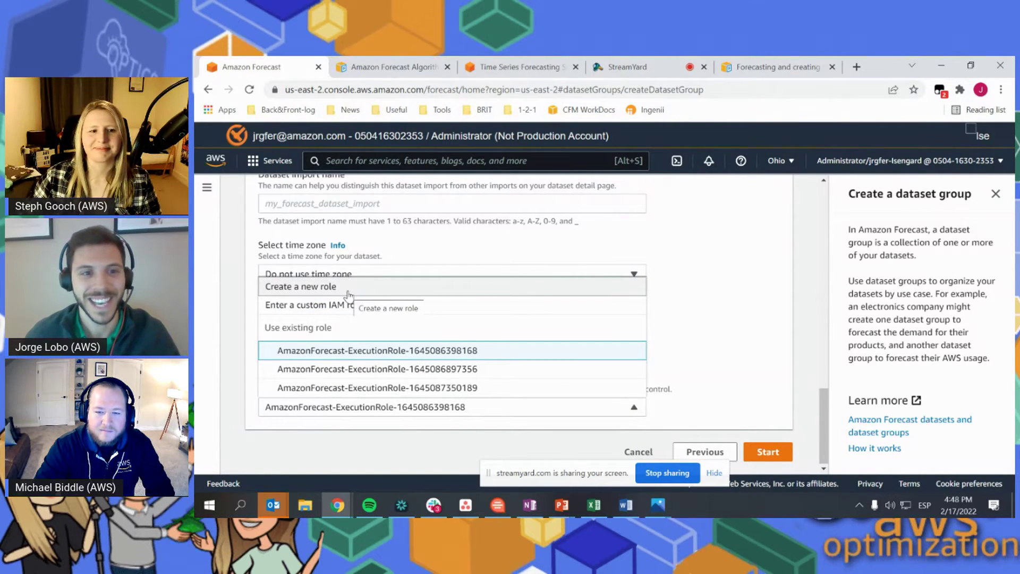
{"action": "left_click", "coordinate": [309, 287]}
{"action": "left_click", "coordinate": [378, 334]}
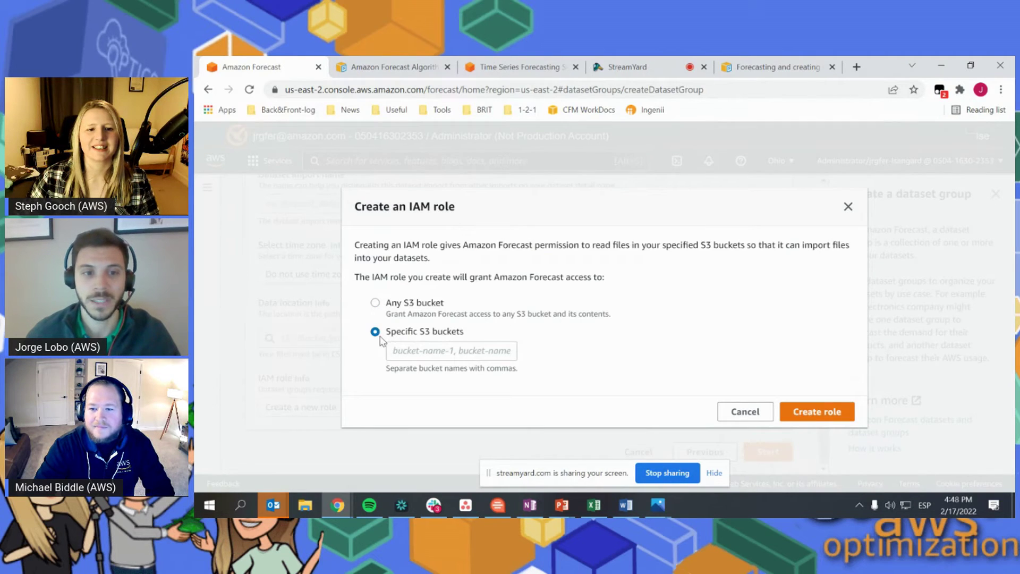
{"action": "left_click", "coordinate": [435, 352]}
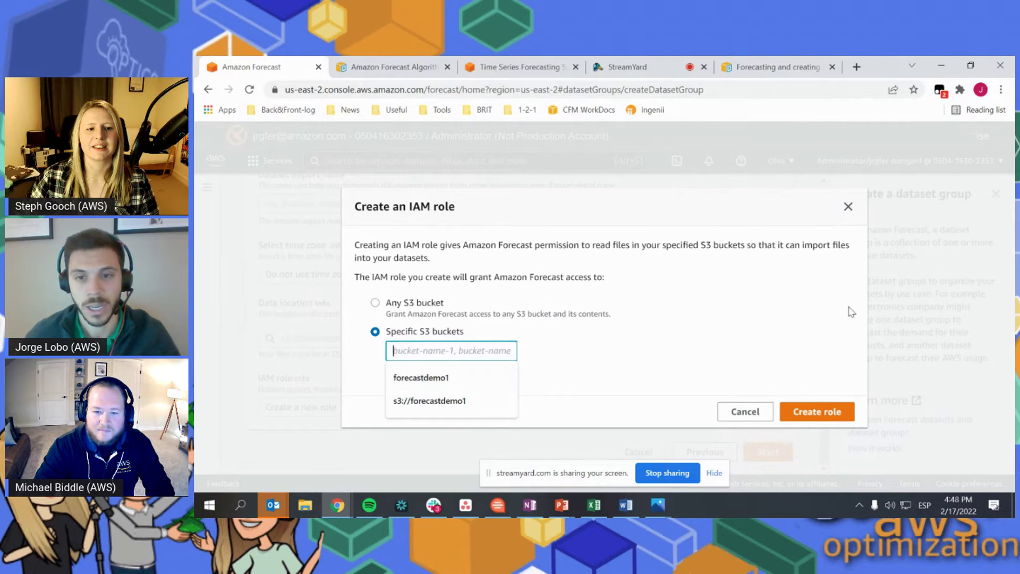
{"action": "left_click", "coordinate": [847, 207]}
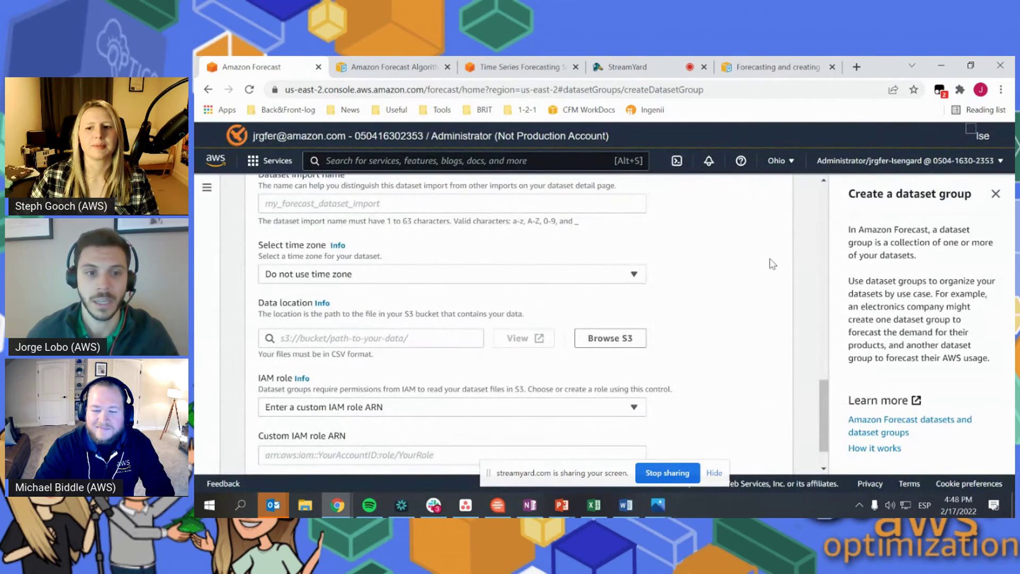
Step: Cancel the creation of the dataset group
{"action": "scroll", "coordinate": [770, 264], "scroll_direction": "down", "scroll_amount": 2}
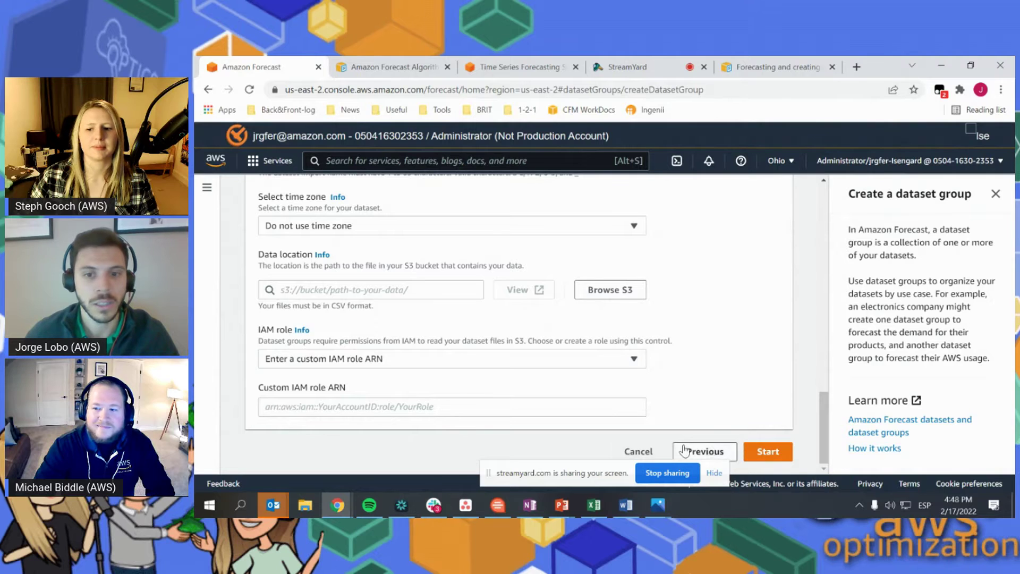
{"action": "left_click", "coordinate": [649, 453]}
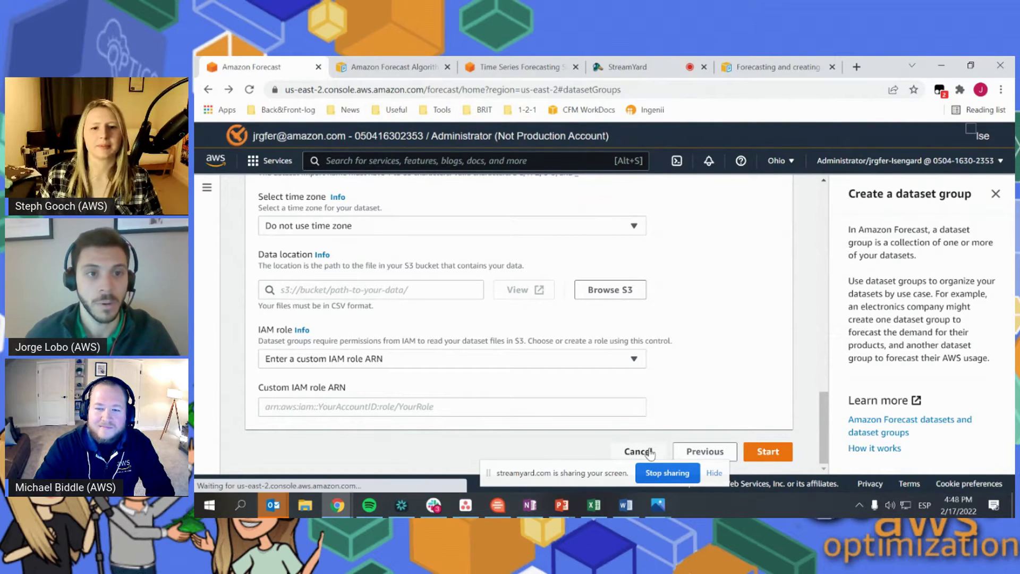
Step: Open the twitch_forecast_demo dataset group from the list of dataset groups
{"action": "scroll", "coordinate": [695, 303], "scroll_direction": "down", "scroll_amount": 3}
{"action": "scroll", "coordinate": [695, 303], "scroll_direction": "down", "scroll_amount": 4}
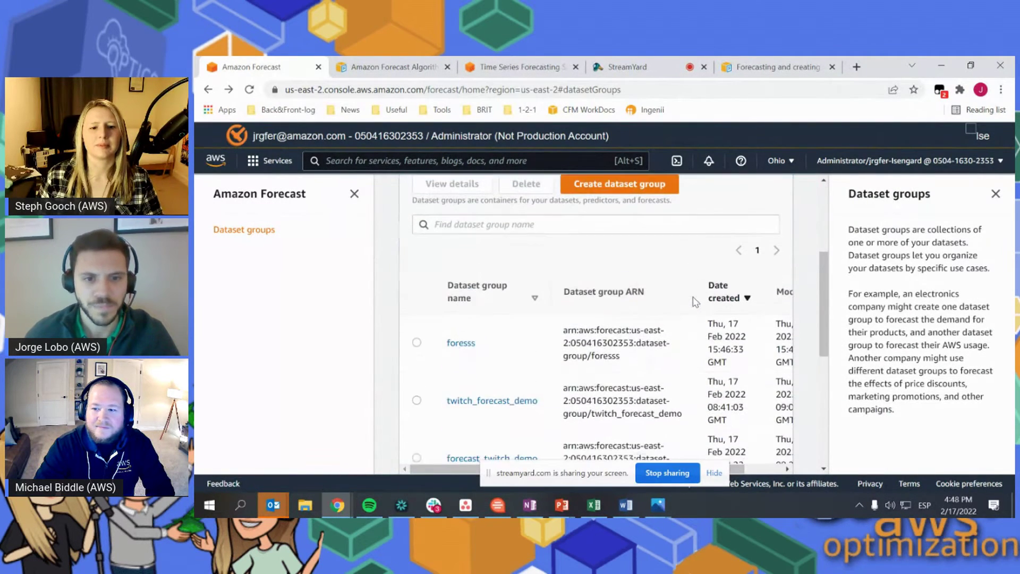
{"action": "scroll", "coordinate": [815, 387], "scroll_direction": "up", "scroll_amount": 1}
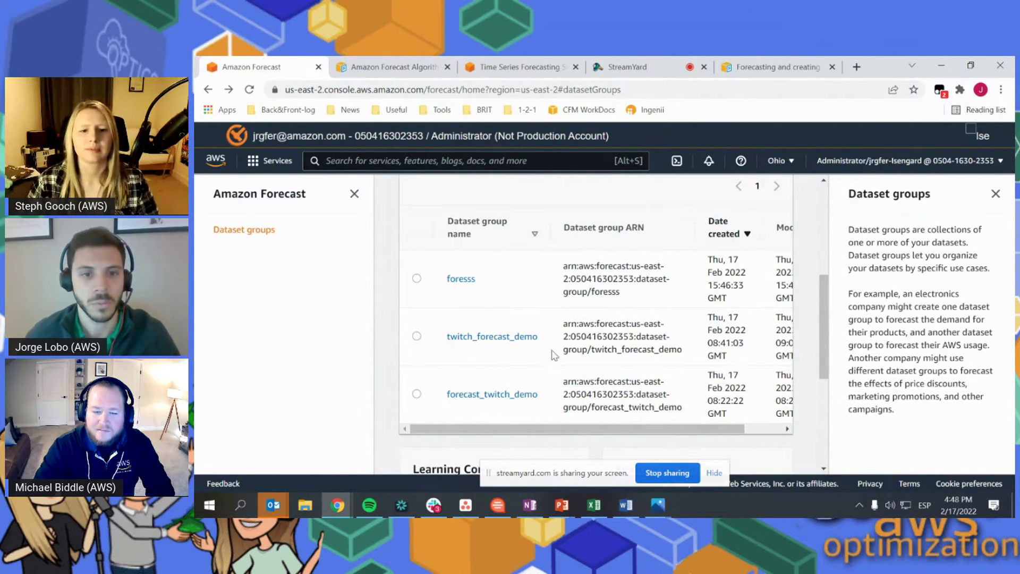
{"action": "left_click", "coordinate": [481, 342]}
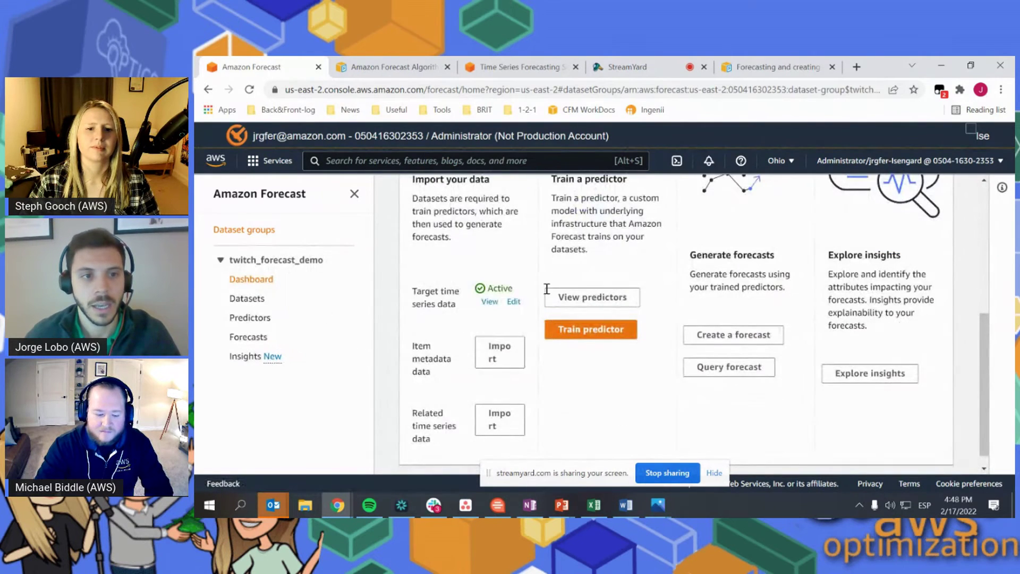
Step: Review the dashboard's data import options: target time series, item metadata and related time series data
{"action": "scroll", "coordinate": [752, 313], "scroll_direction": "down", "scroll_amount": 2}
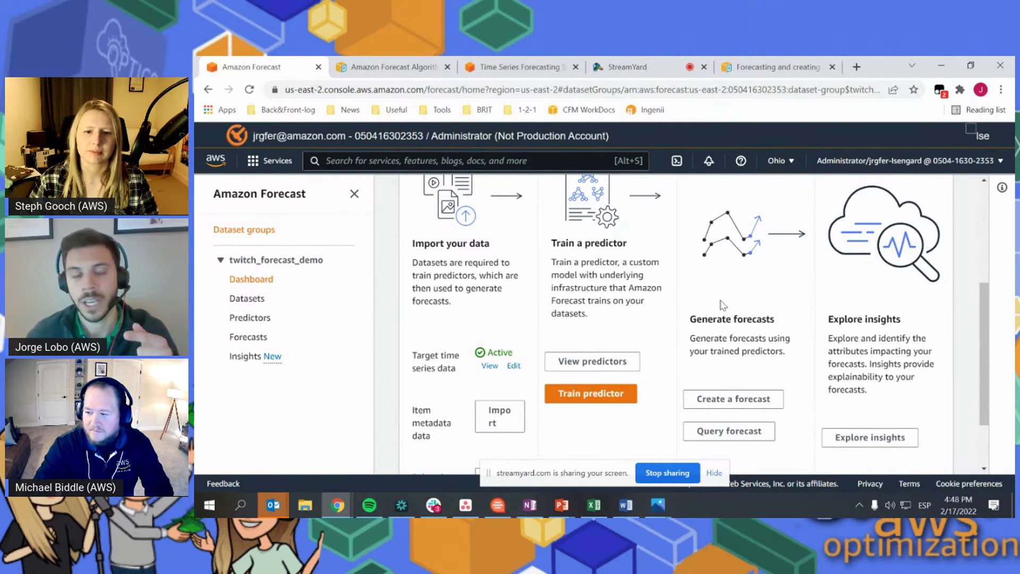
{"action": "scroll", "coordinate": [638, 341], "scroll_direction": "down", "scroll_amount": 1}
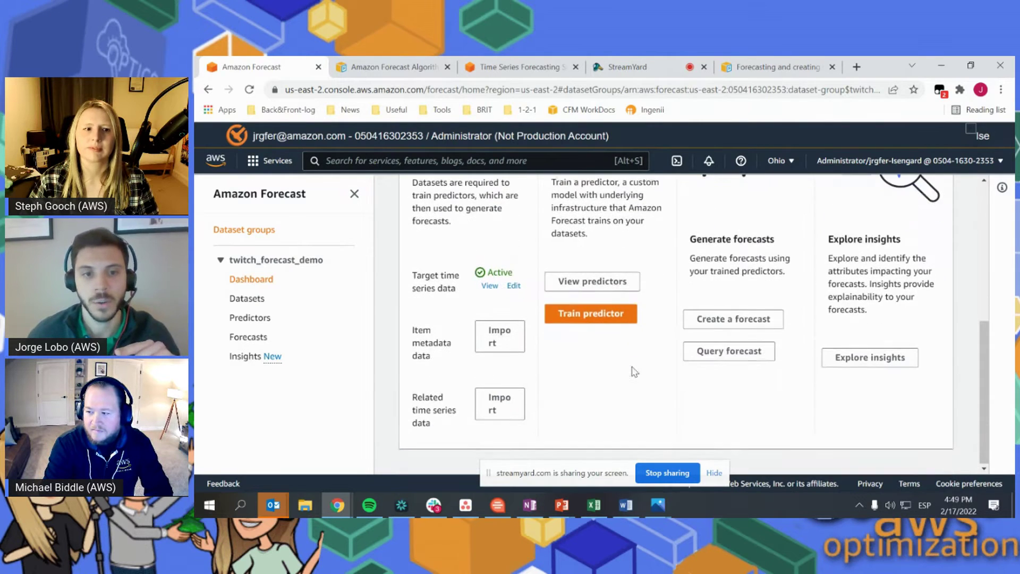
{"action": "left_click_drag", "start_coordinate": [417, 272], "coordinate": [502, 305]}
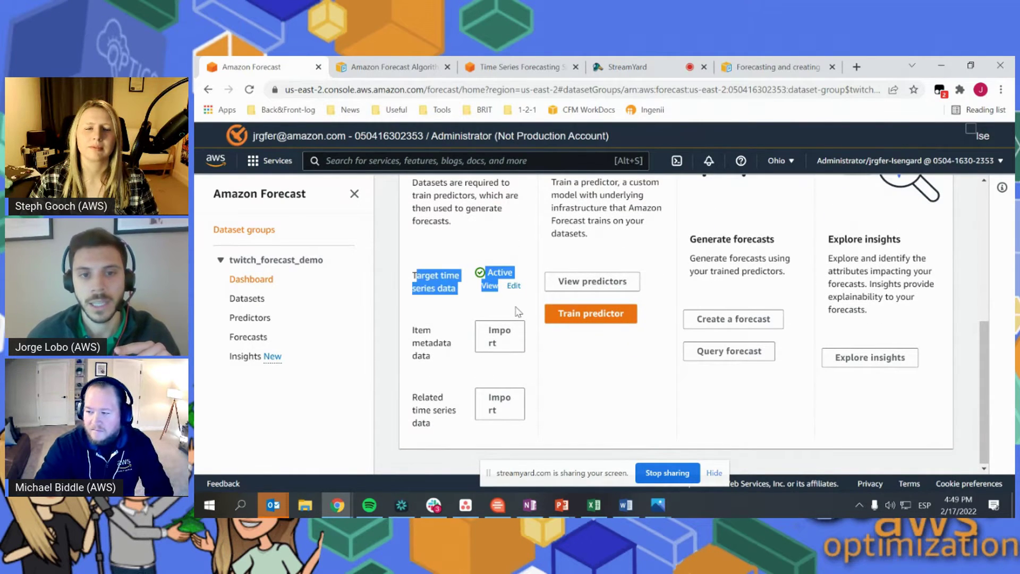
{"action": "left_click", "coordinate": [519, 312]}
{"action": "left_click_drag", "start_coordinate": [423, 331], "coordinate": [445, 411]}
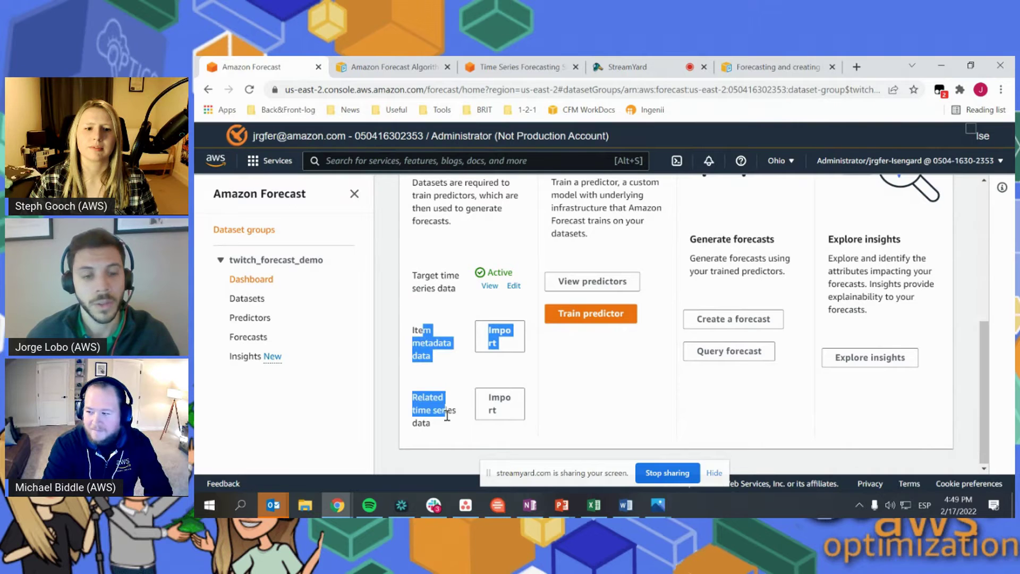
{"action": "left_click", "coordinate": [673, 419]}
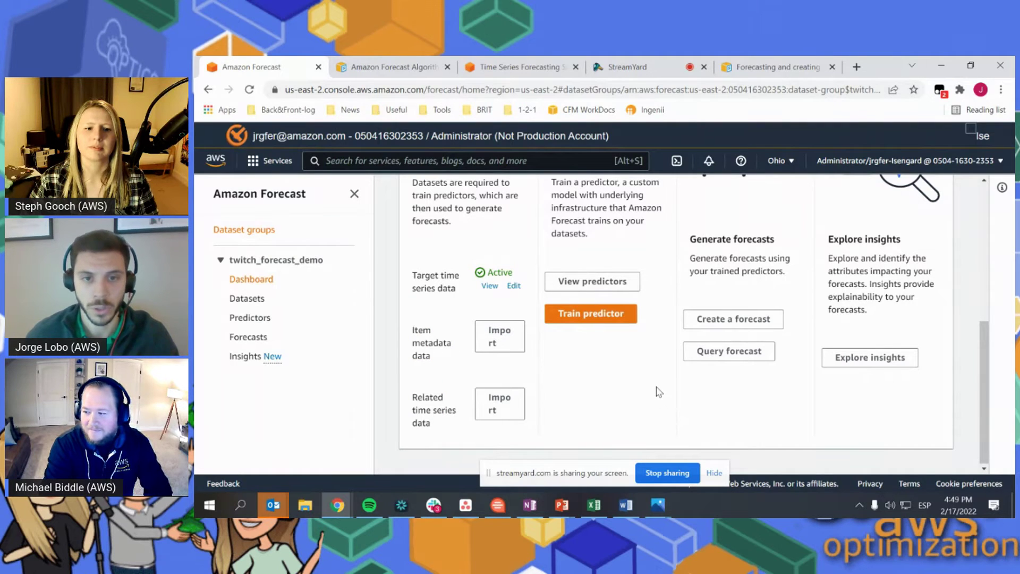
{"action": "scroll", "coordinate": [659, 392], "scroll_direction": "up", "scroll_amount": 2}
{"action": "scroll", "coordinate": [659, 391], "scroll_direction": "down", "scroll_amount": 2}
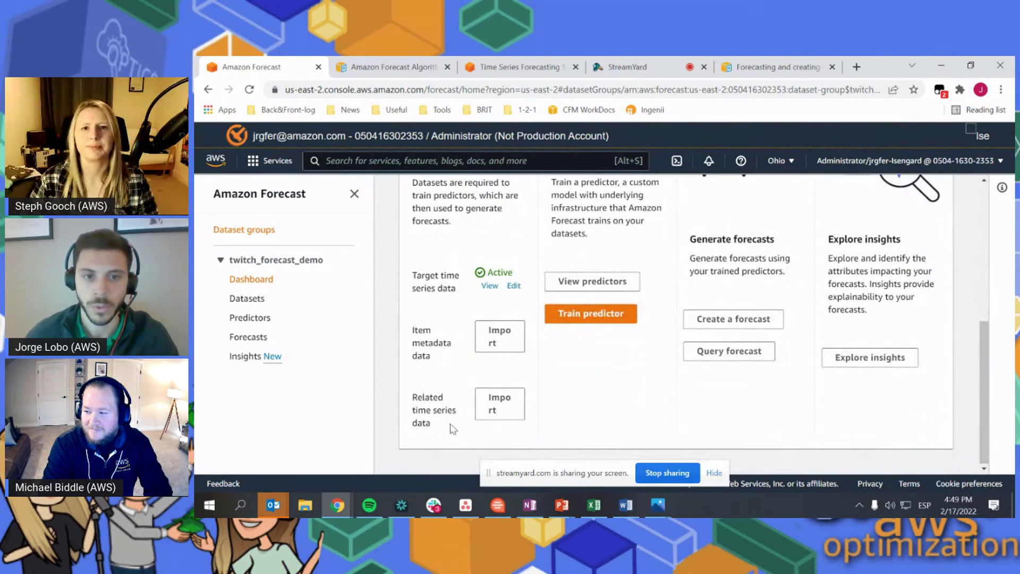
{"action": "left_click_drag", "start_coordinate": [432, 359], "coordinate": [417, 329]}
{"action": "left_click", "coordinate": [437, 360]}
{"action": "left_click", "coordinate": [431, 423]}
{"action": "left_click_drag", "start_coordinate": [430, 423], "coordinate": [419, 400]}
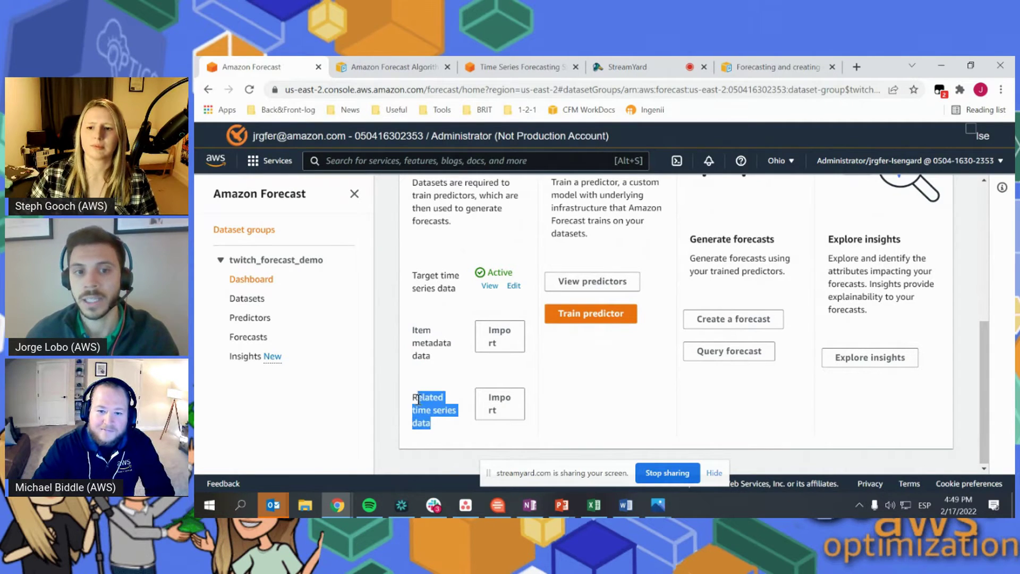
{"action": "left_click", "coordinate": [420, 402]}
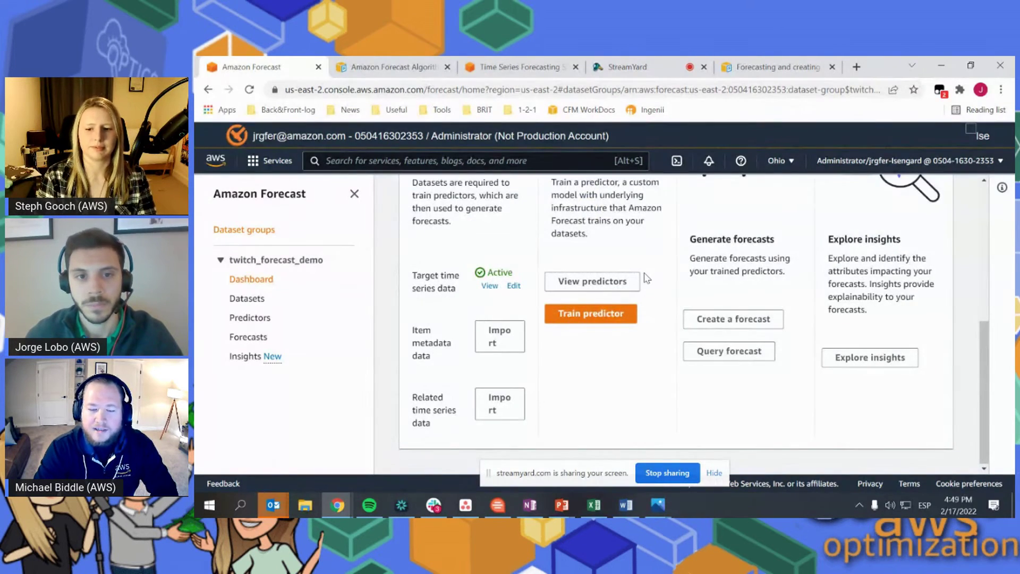
{"action": "scroll", "coordinate": [693, 290], "scroll_direction": "up", "scroll_amount": 1}
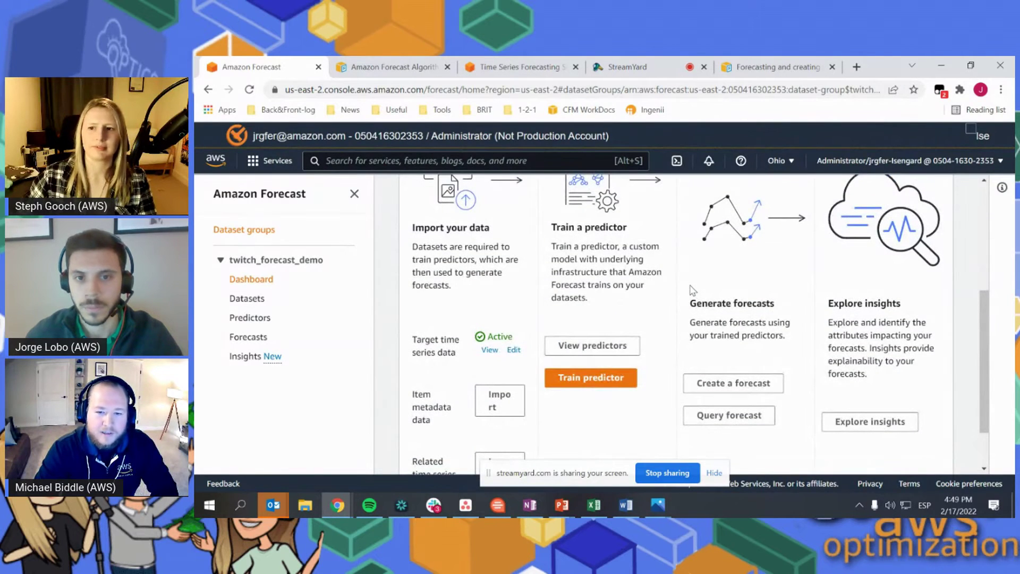
{"action": "scroll", "coordinate": [692, 291], "scroll_direction": "down", "scroll_amount": 1}
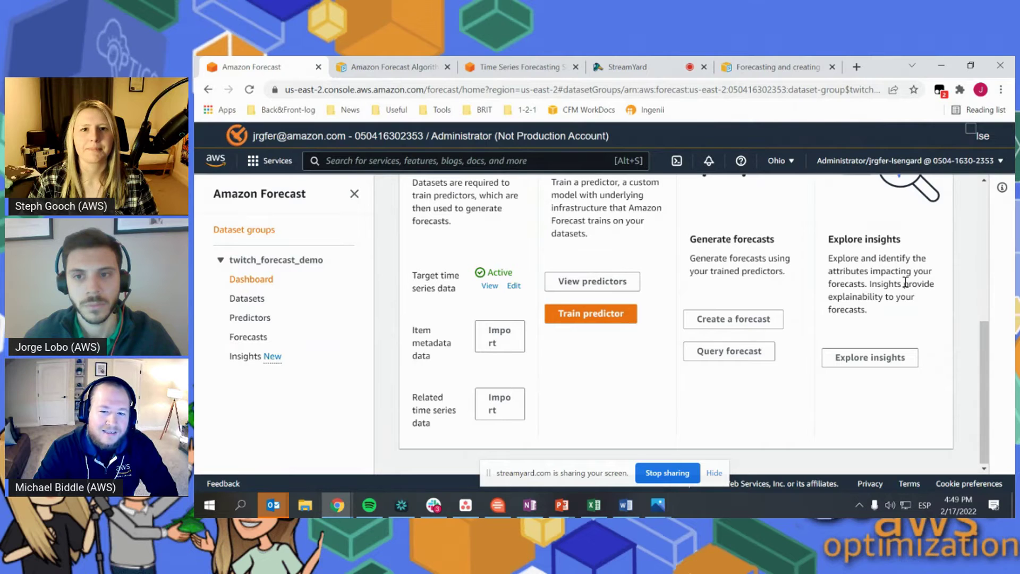
{"action": "left_click_drag", "start_coordinate": [984, 336], "coordinate": [986, 327]}
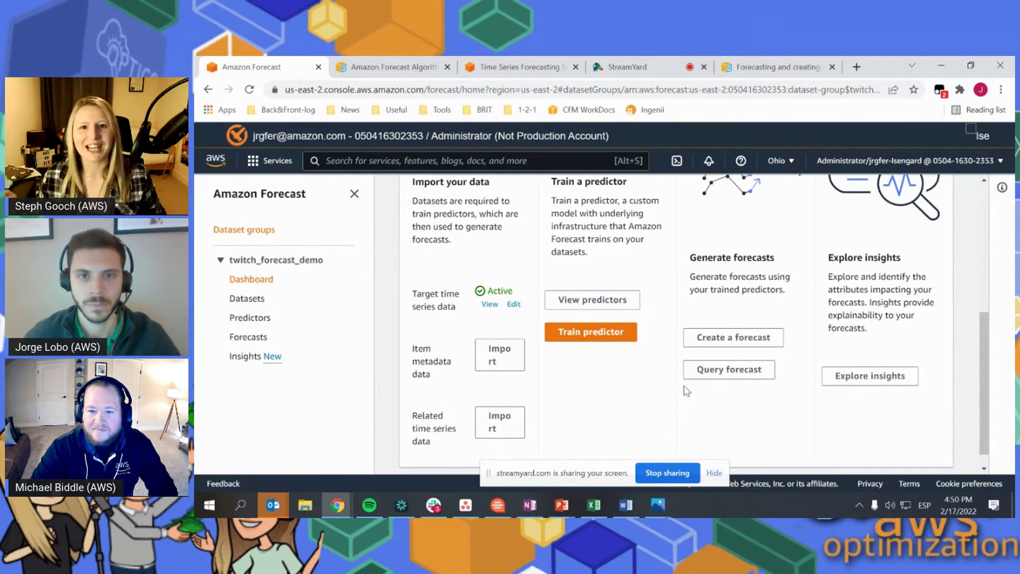
{"action": "scroll", "coordinate": [688, 386], "scroll_direction": "up", "scroll_amount": 1}
{"action": "scroll", "coordinate": [684, 388], "scroll_direction": "down", "scroll_amount": 1}
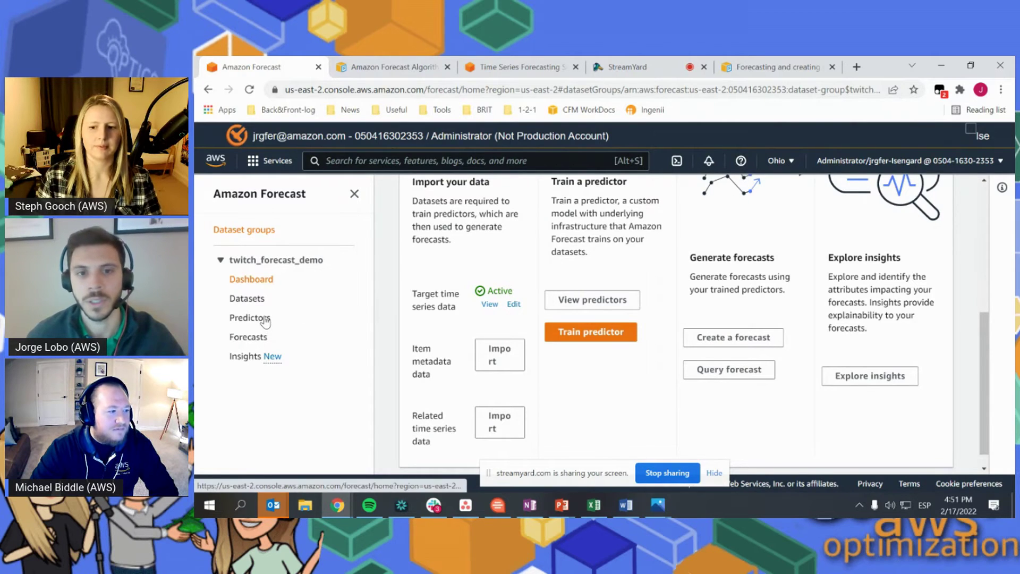
Step: Open the predictors of twitch_forecast_demo and start training a new predictor
{"action": "left_click", "coordinate": [249, 318]}
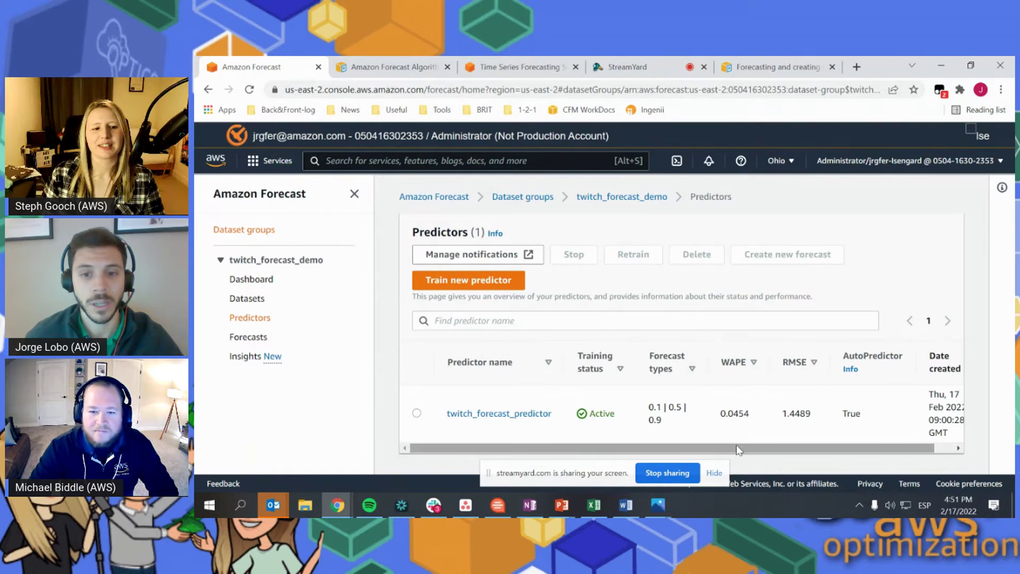
{"action": "left_click_drag", "start_coordinate": [738, 448], "coordinate": [689, 434]}
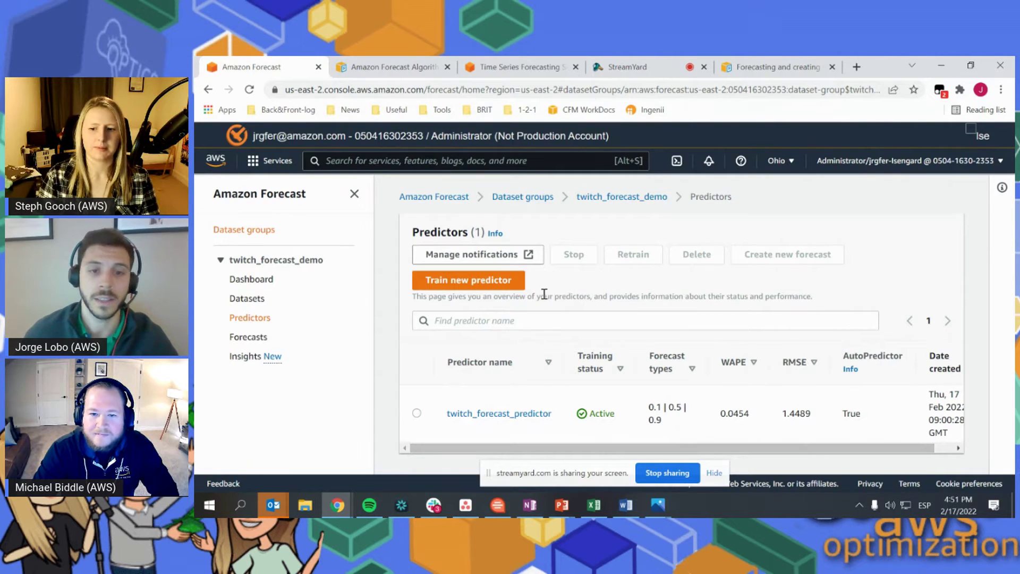
{"action": "left_click", "coordinate": [503, 284]}
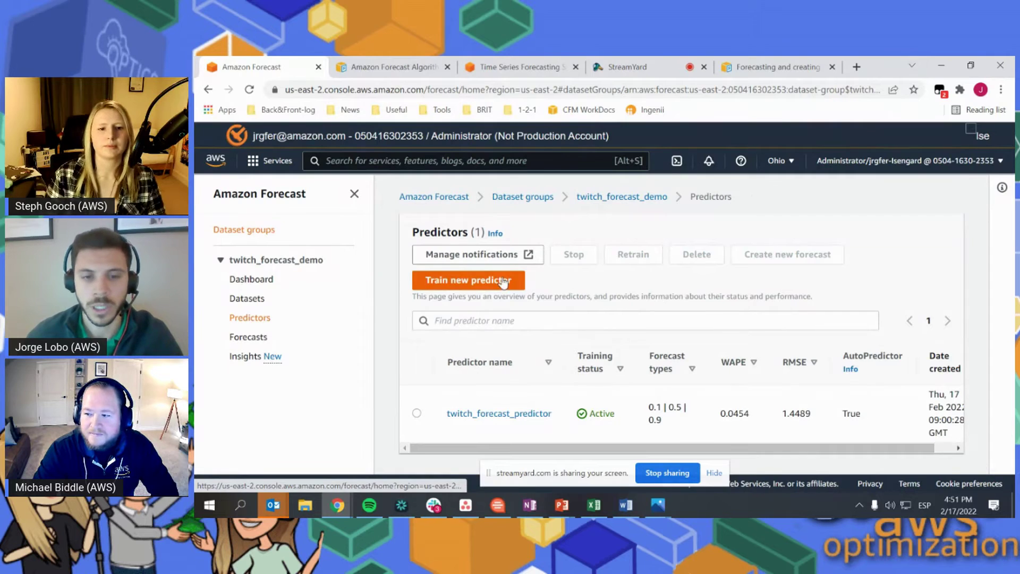
{"action": "scroll", "coordinate": [780, 390], "scroll_direction": "down", "scroll_amount": 5}
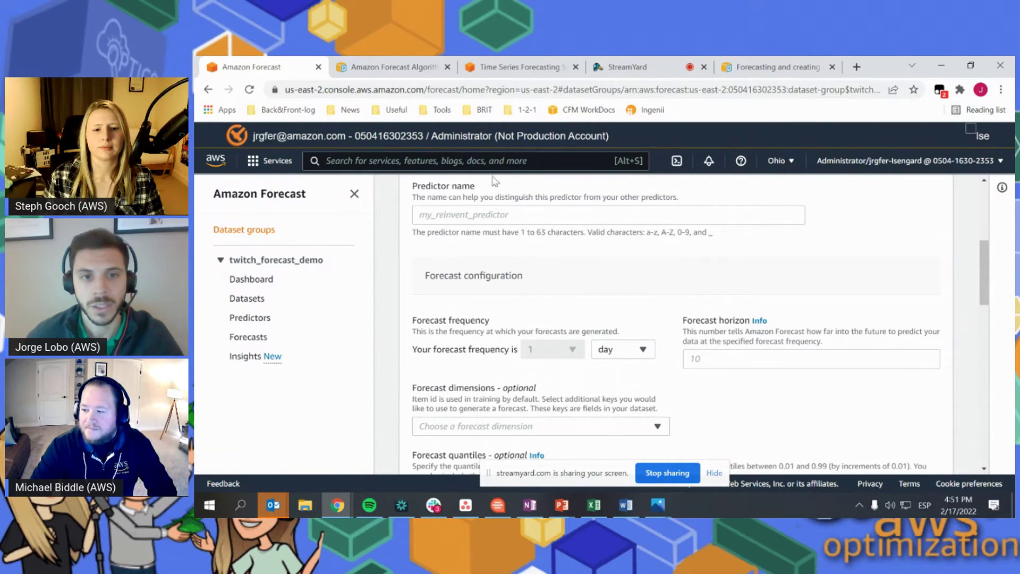
Step: Examine the predictor name, forecast frequency and forecast horizon settings without entering any values
{"action": "left_click", "coordinate": [489, 213]}
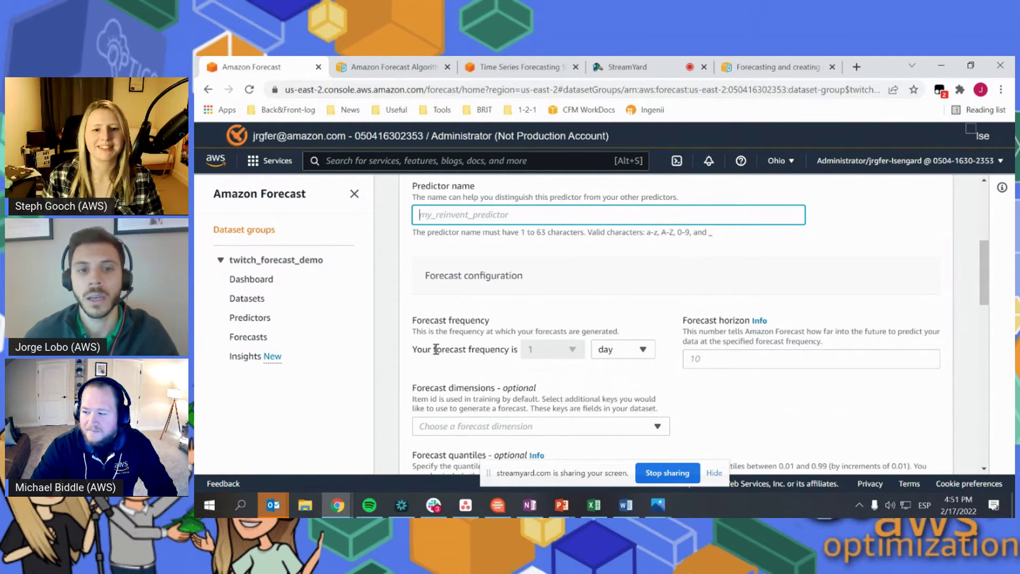
{"action": "left_click_drag", "start_coordinate": [434, 350], "coordinate": [500, 354]}
{"action": "left_click", "coordinate": [481, 363]}
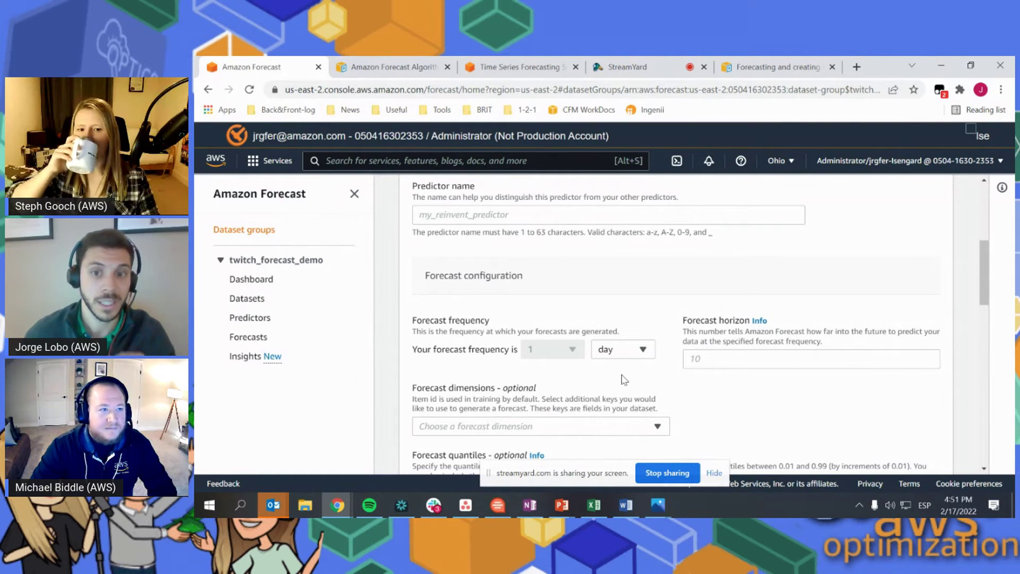
{"action": "left_click", "coordinate": [781, 361]}
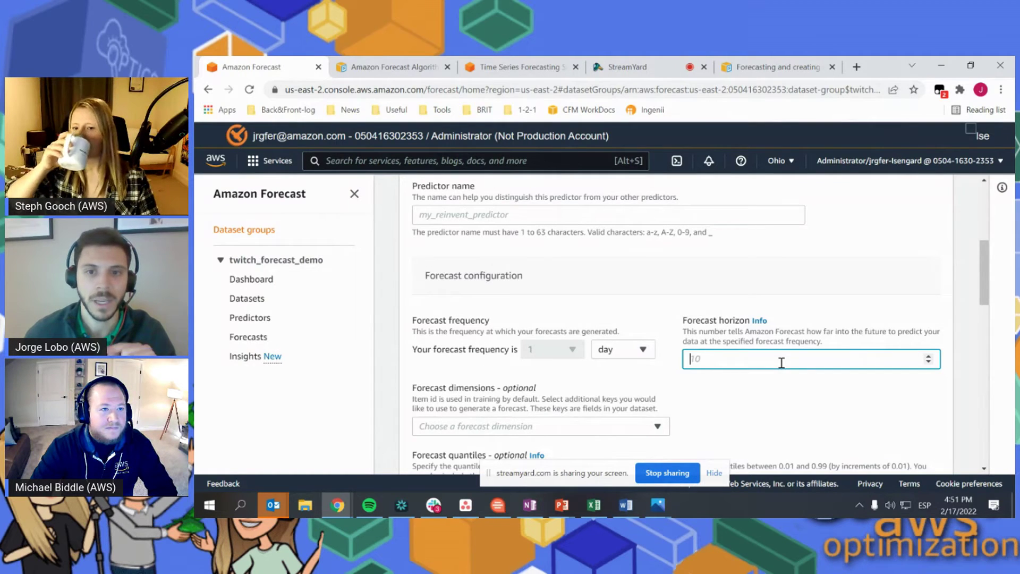
{"action": "left_click", "coordinate": [803, 414]}
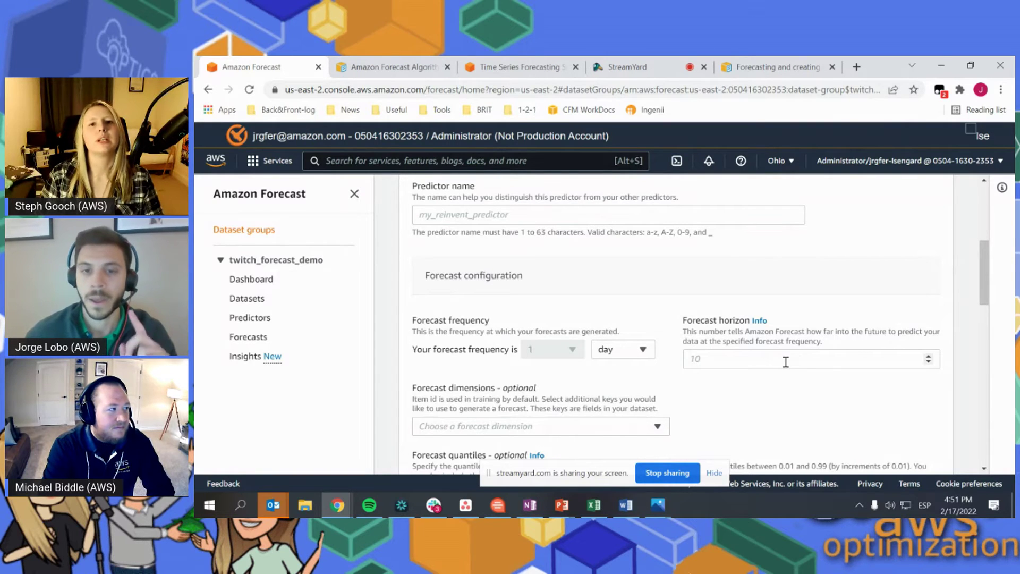
Step: Examine the optional forecast dimensions setting and the forecast quantiles section, without choosing a dimension
{"action": "scroll", "coordinate": [812, 399], "scroll_direction": "down", "scroll_amount": 1}
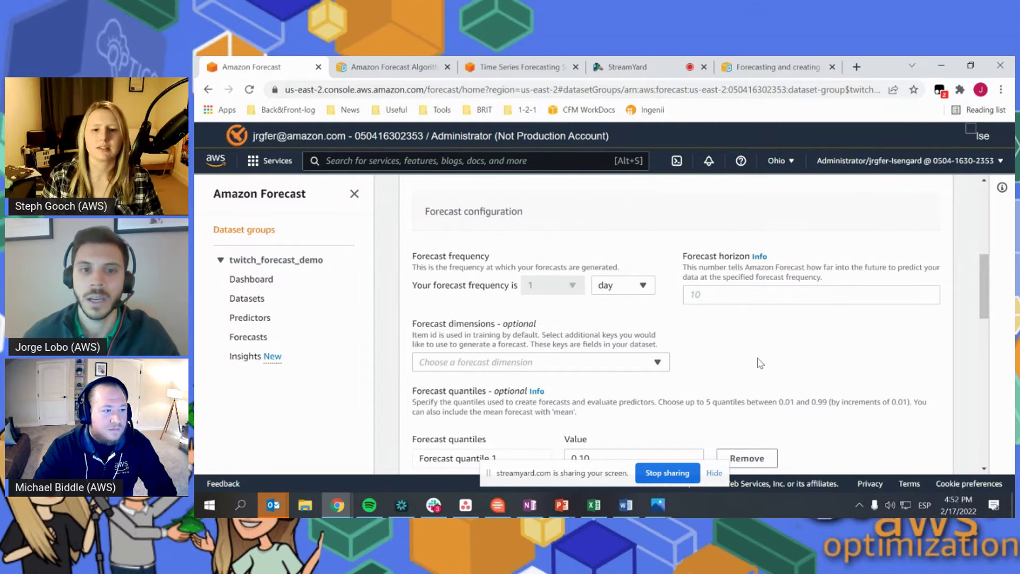
{"action": "scroll", "coordinate": [759, 364], "scroll_direction": "down", "scroll_amount": 1}
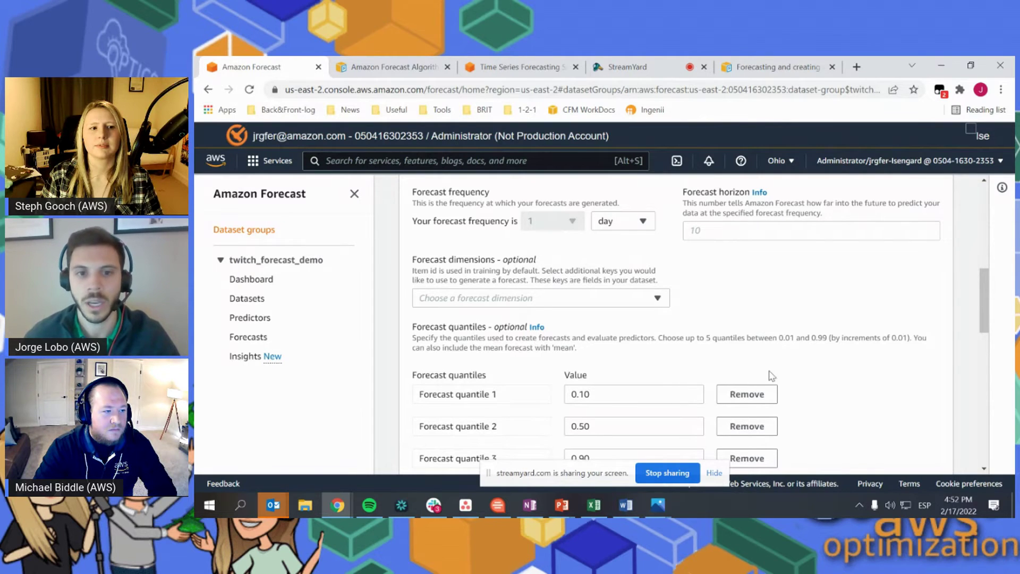
{"action": "scroll", "coordinate": [791, 366], "scroll_direction": "down", "scroll_amount": 1}
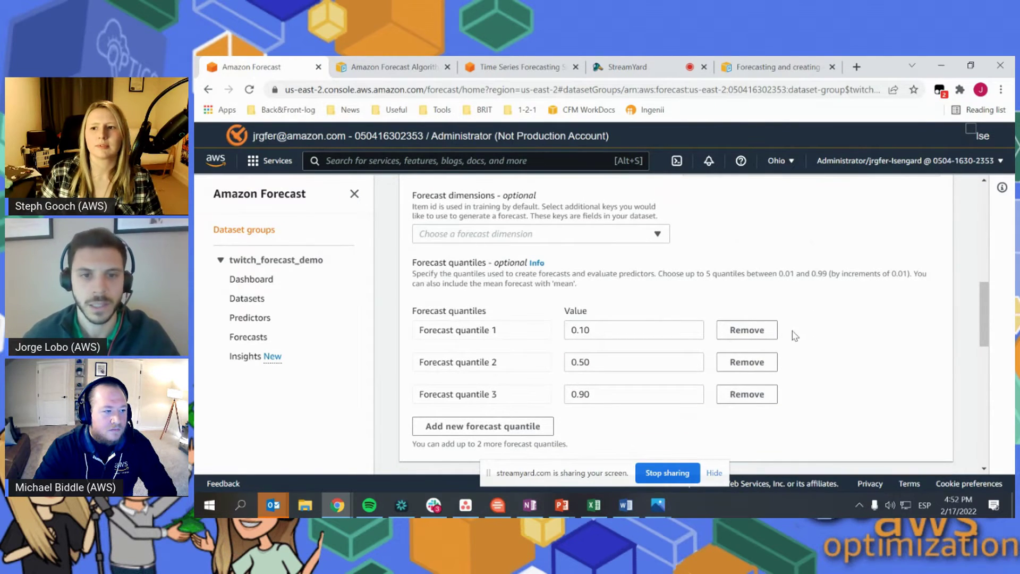
{"action": "scroll", "coordinate": [971, 365], "scroll_direction": "down", "scroll_amount": 1}
{"action": "scroll", "coordinate": [877, 325], "scroll_direction": "up", "scroll_amount": 1}
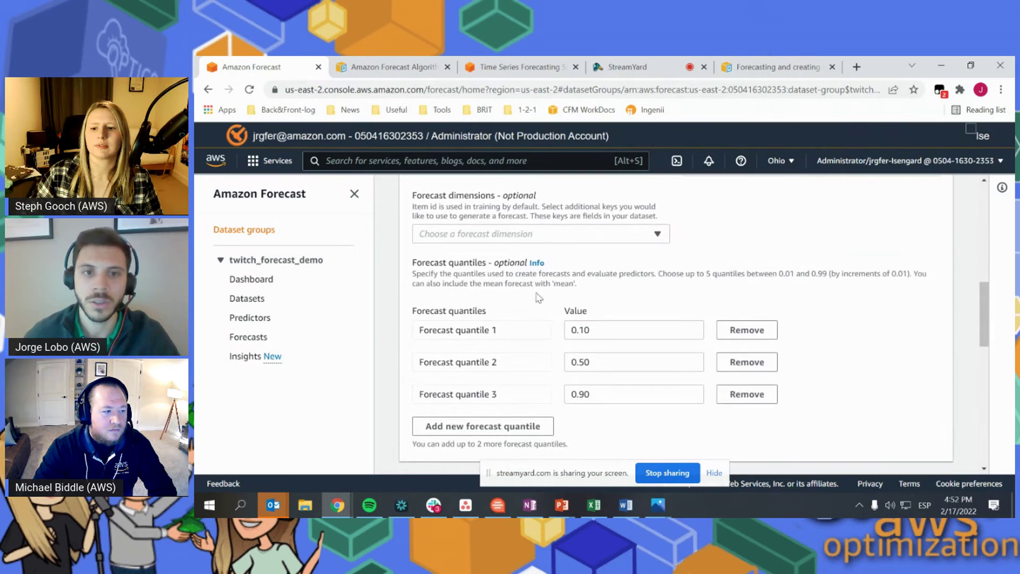
{"action": "left_click", "coordinate": [428, 235]}
{"action": "left_click", "coordinate": [429, 235]}
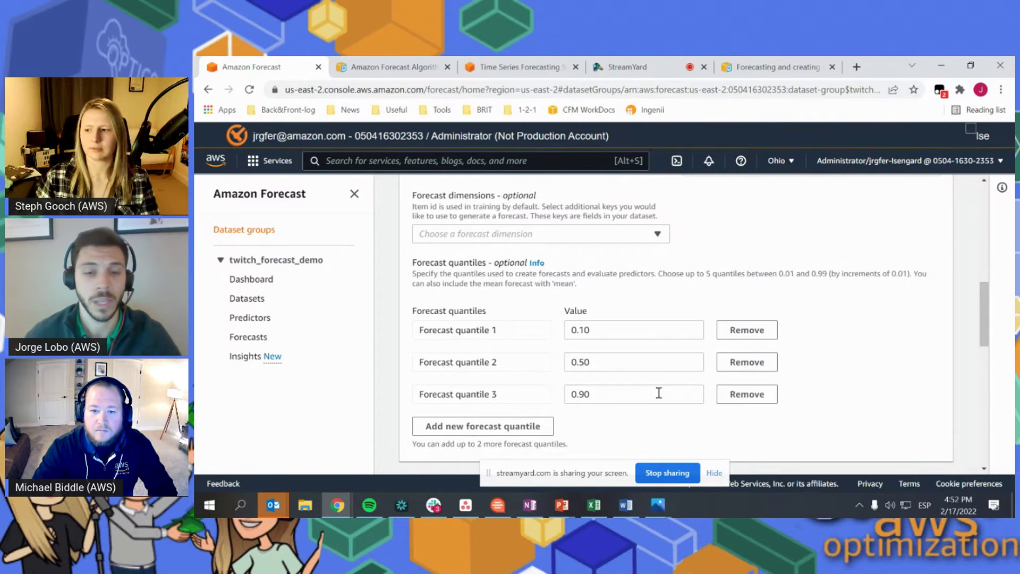
Step: Inspect the value of forecast quantile 3 without changing it, and review the AutoPredictor and other predictor settings
{"action": "left_click", "coordinate": [637, 391]}
{"action": "left_click_drag", "start_coordinate": [637, 392], "coordinate": [567, 393]}
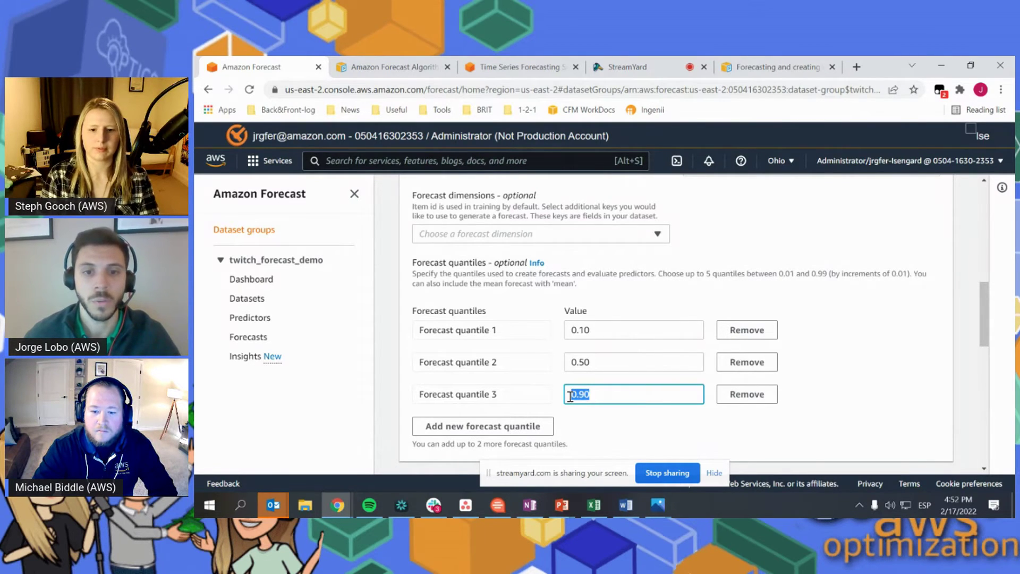
{"action": "left_click", "coordinate": [839, 398]}
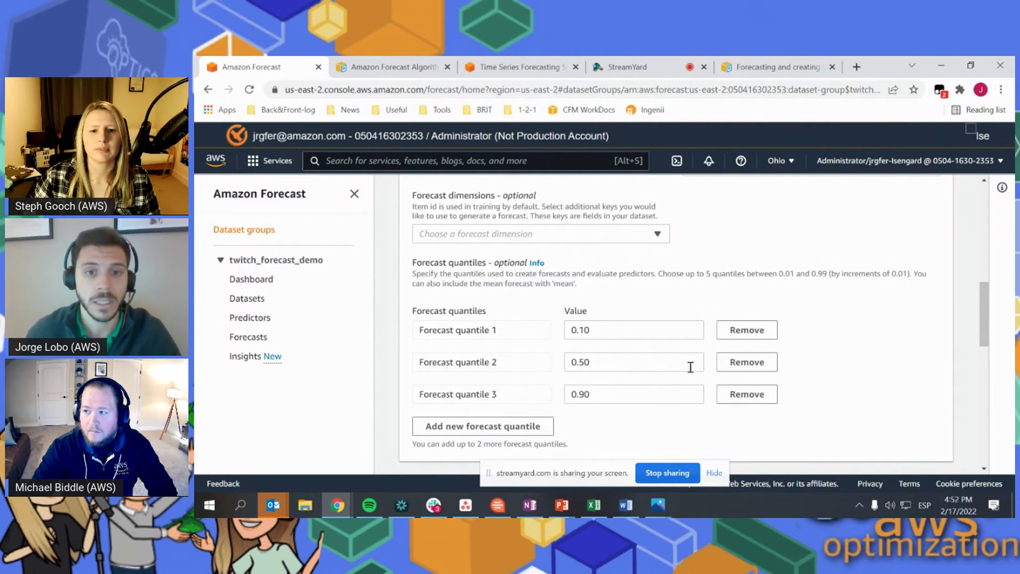
{"action": "scroll", "coordinate": [635, 280], "scroll_direction": "up", "scroll_amount": 3}
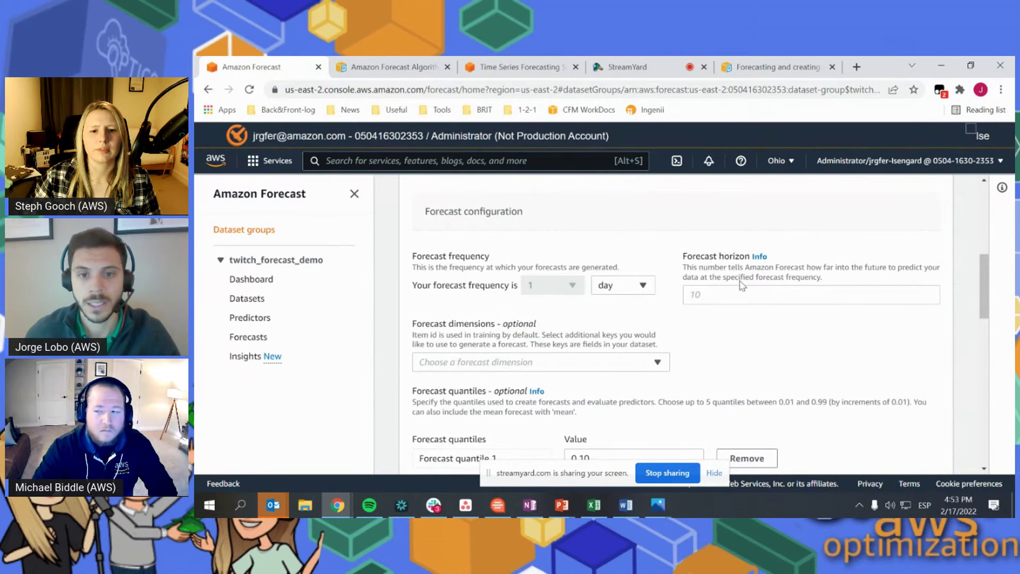
{"action": "scroll", "coordinate": [586, 259], "scroll_direction": "down", "scroll_amount": 4}
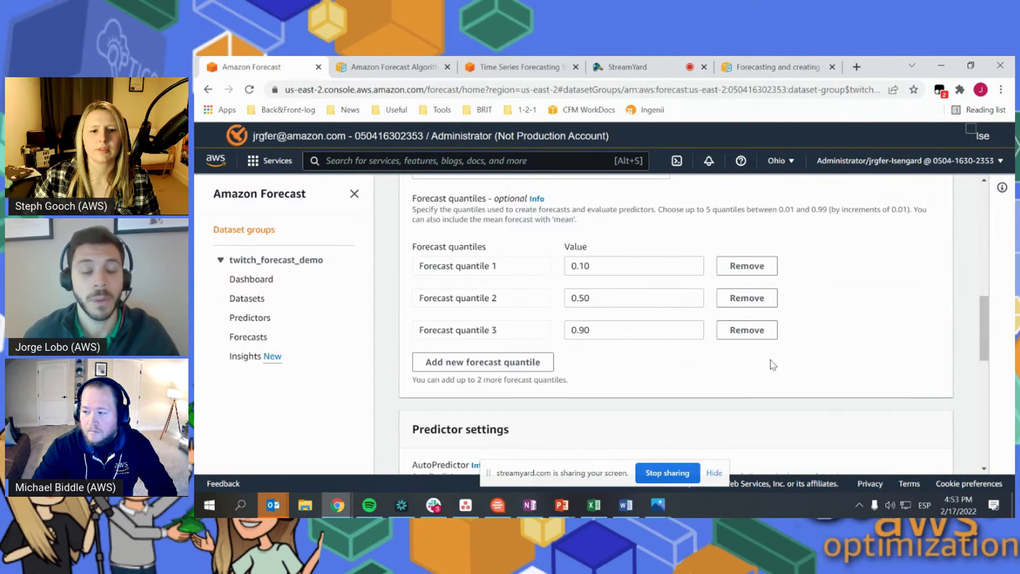
{"action": "scroll", "coordinate": [882, 342], "scroll_direction": "down", "scroll_amount": 4}
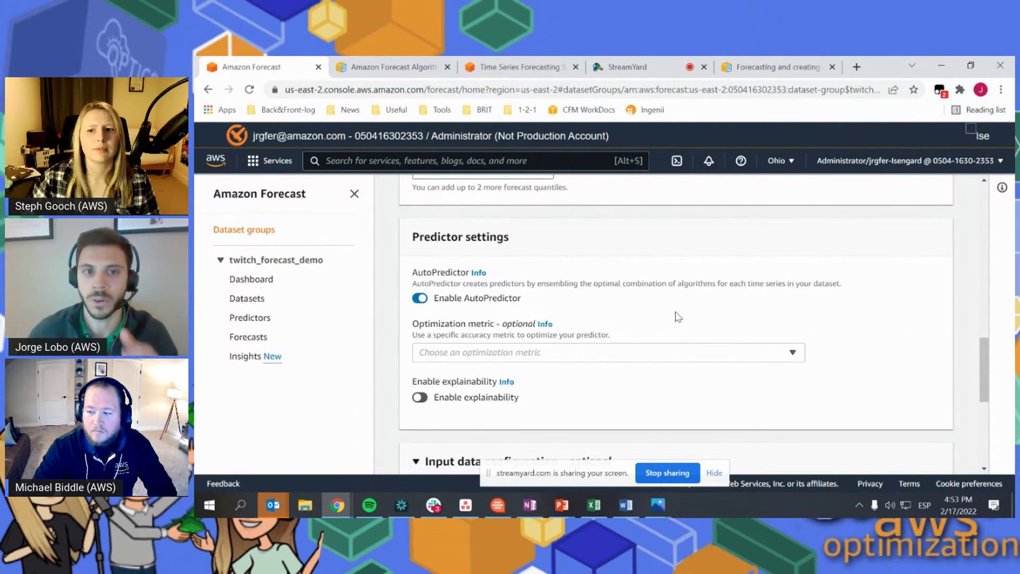
Step: Review the Amazon Forecast algorithms documentation, examining the descriptions of CNN-QR, DeepAR+, Prophet, ARIMA and ETS and their suitable datasets
{"action": "left_click", "coordinate": [384, 74]}
{"action": "scroll", "coordinate": [585, 319], "scroll_direction": "up", "scroll_amount": 4}
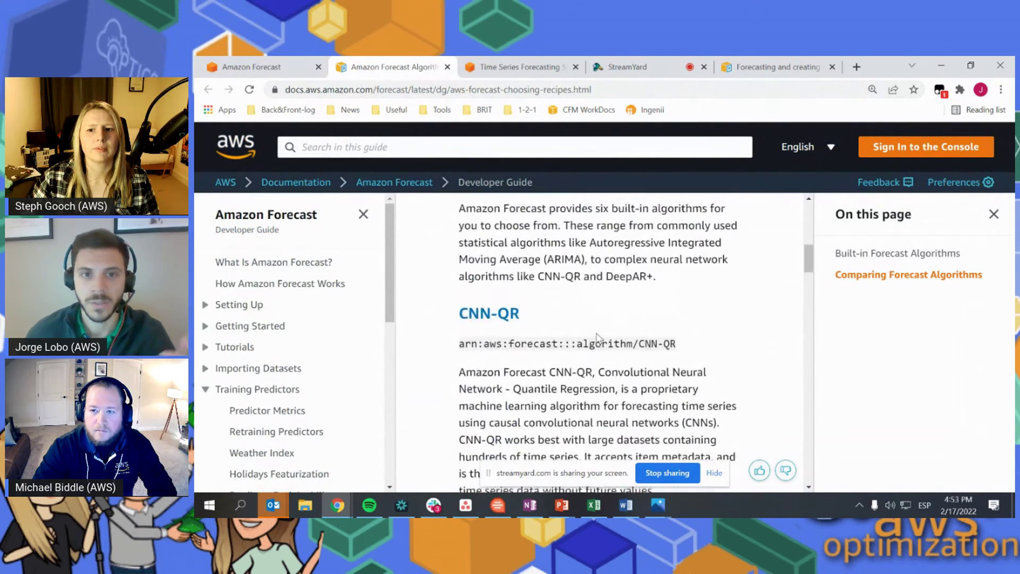
{"action": "scroll", "coordinate": [598, 336], "scroll_direction": "up", "scroll_amount": 4}
{"action": "scroll", "coordinate": [598, 338], "scroll_direction": "down", "scroll_amount": 8}
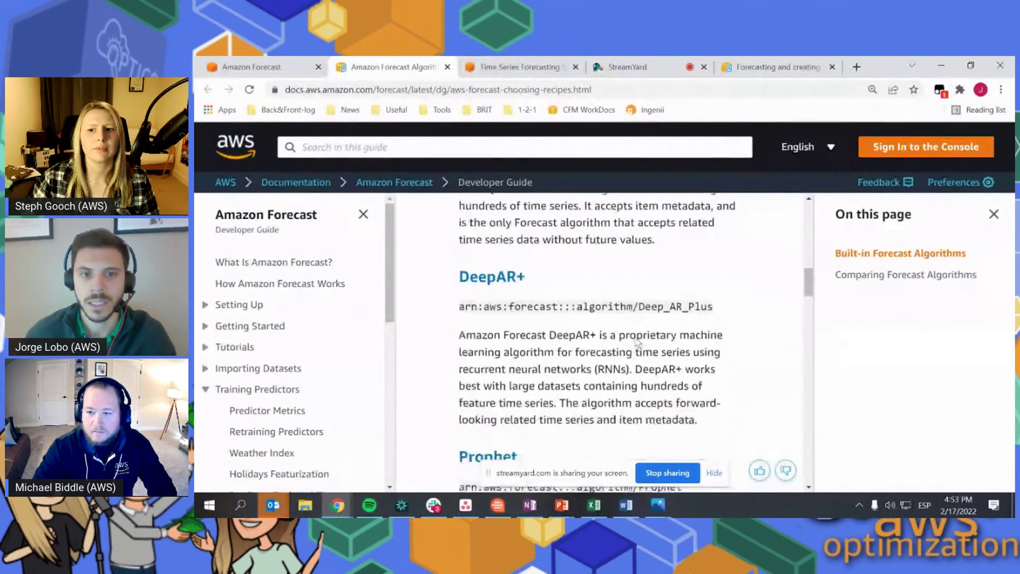
{"action": "scroll", "coordinate": [637, 342], "scroll_direction": "down", "scroll_amount": 3}
{"action": "left_click_drag", "start_coordinate": [699, 287], "coordinate": [564, 268]}
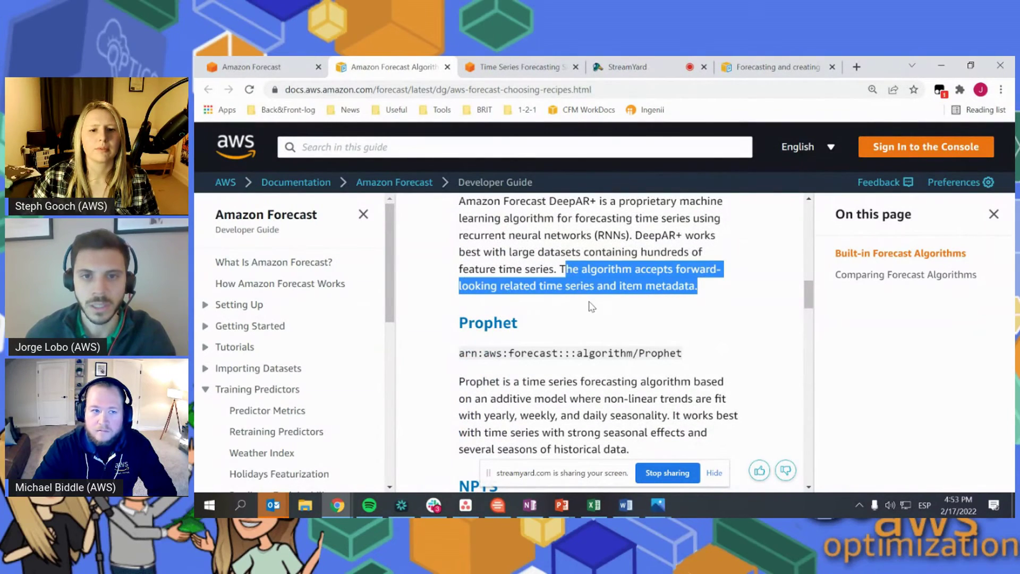
{"action": "scroll", "coordinate": [591, 307], "scroll_direction": "down", "scroll_amount": 15}
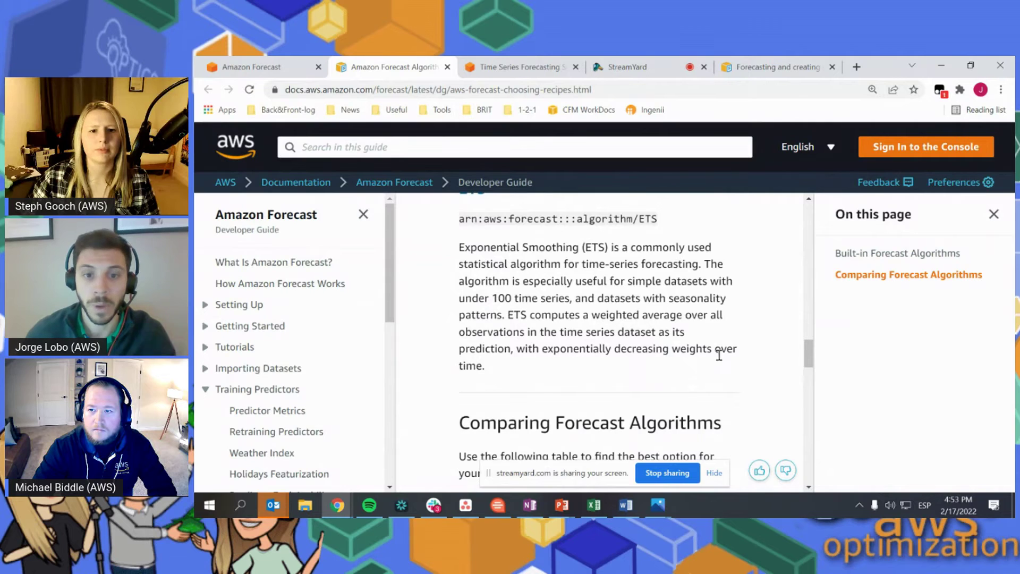
{"action": "scroll", "coordinate": [690, 324], "scroll_direction": "up", "scroll_amount": 4}
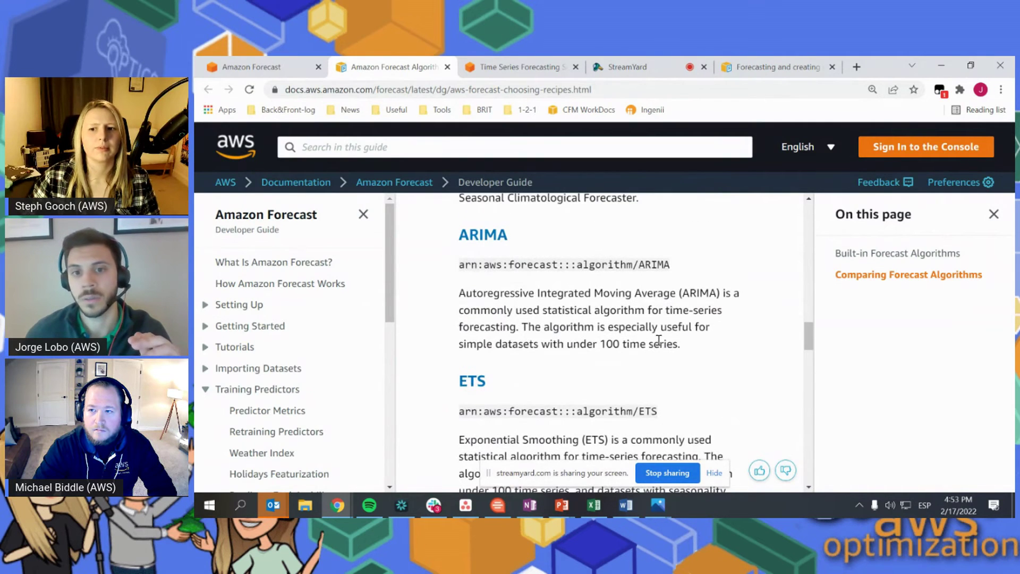
{"action": "left_click_drag", "start_coordinate": [675, 345], "coordinate": [541, 344]}
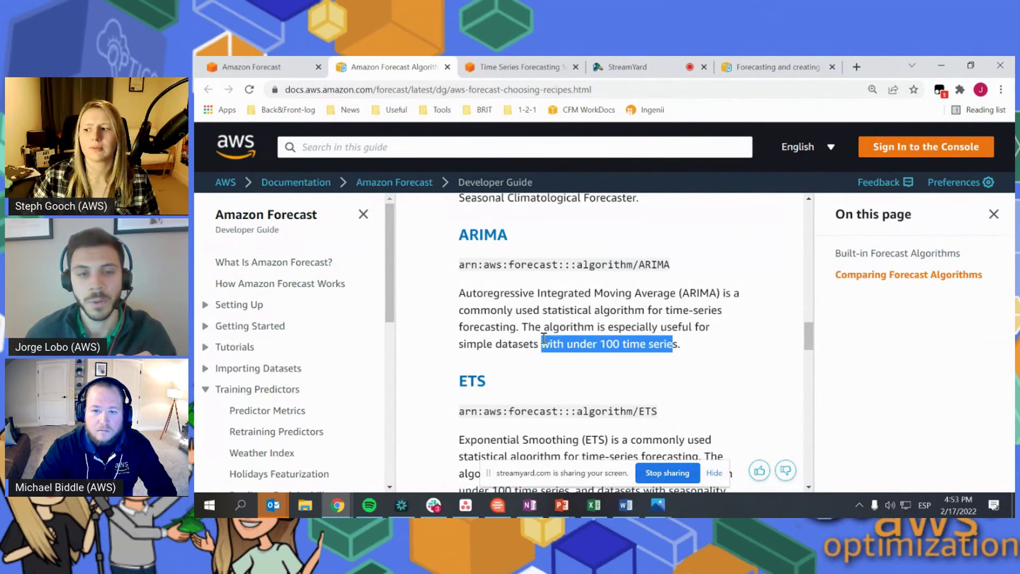
{"action": "scroll", "coordinate": [559, 344], "scroll_direction": "up", "scroll_amount": 3}
{"action": "scroll", "coordinate": [559, 344], "scroll_direction": "up", "scroll_amount": 4}
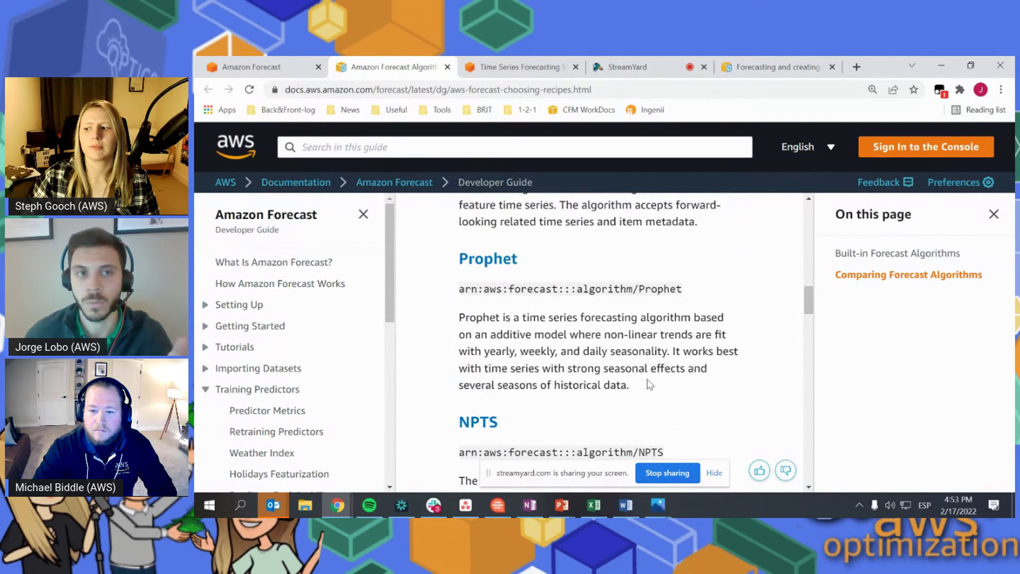
Step: Return to the new predictor form, review its optimization metric, explainability, weather and holidays options, and cancel the predictor creation
{"action": "left_click", "coordinate": [241, 67]}
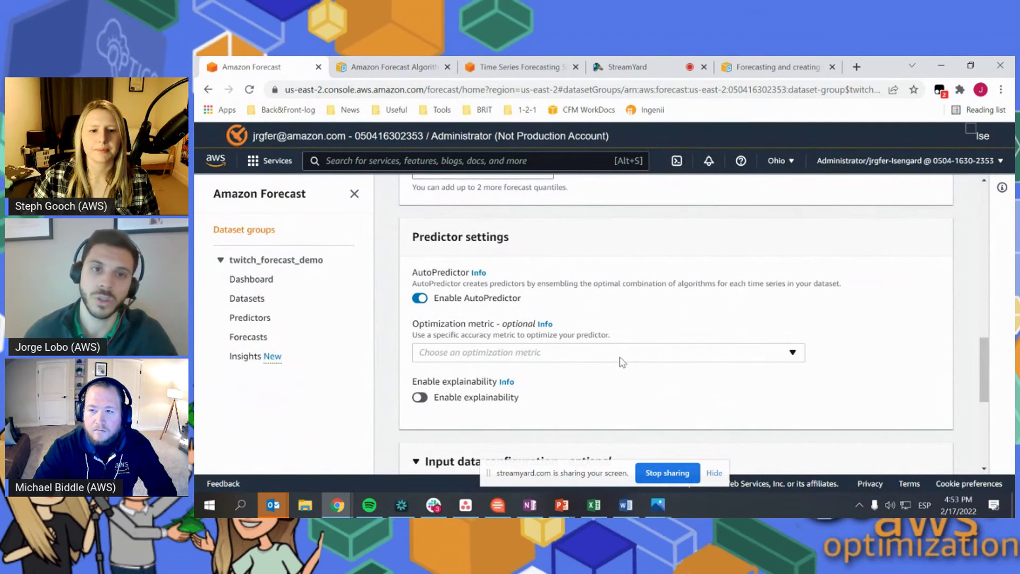
{"action": "scroll", "coordinate": [622, 362], "scroll_direction": "down", "scroll_amount": 1}
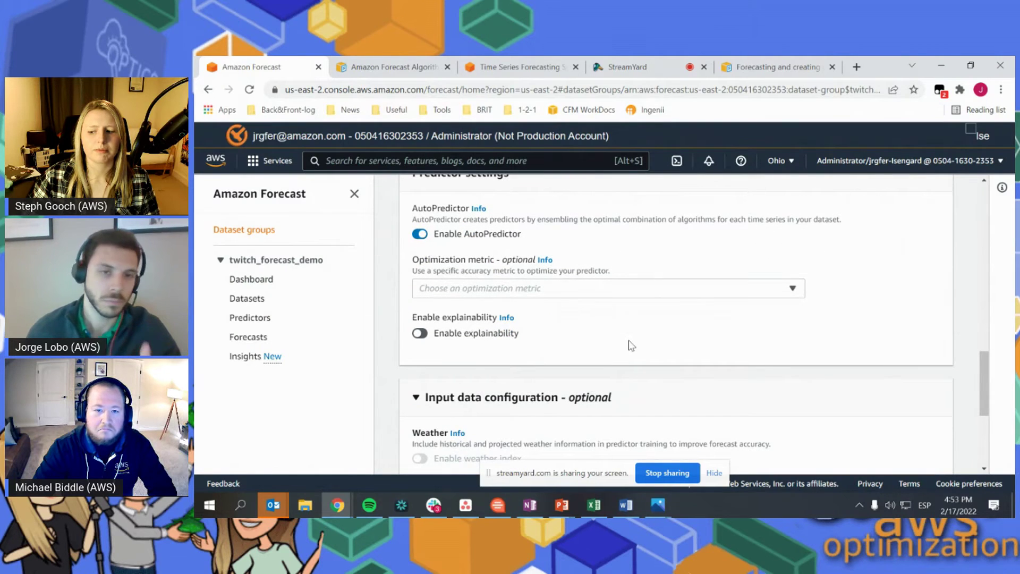
{"action": "scroll", "coordinate": [763, 372], "scroll_direction": "down", "scroll_amount": 1}
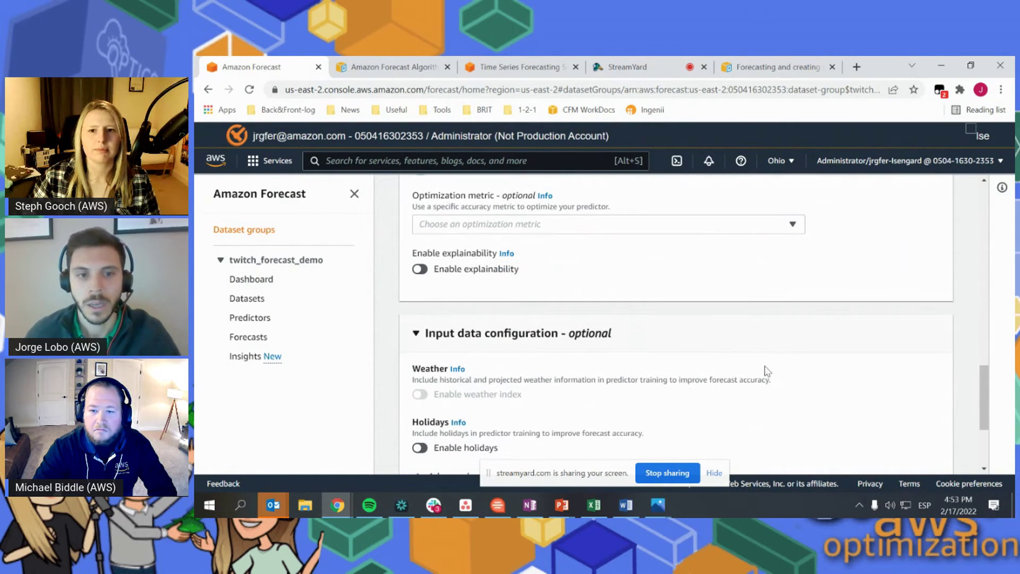
{"action": "scroll", "coordinate": [776, 340], "scroll_direction": "down", "scroll_amount": 2}
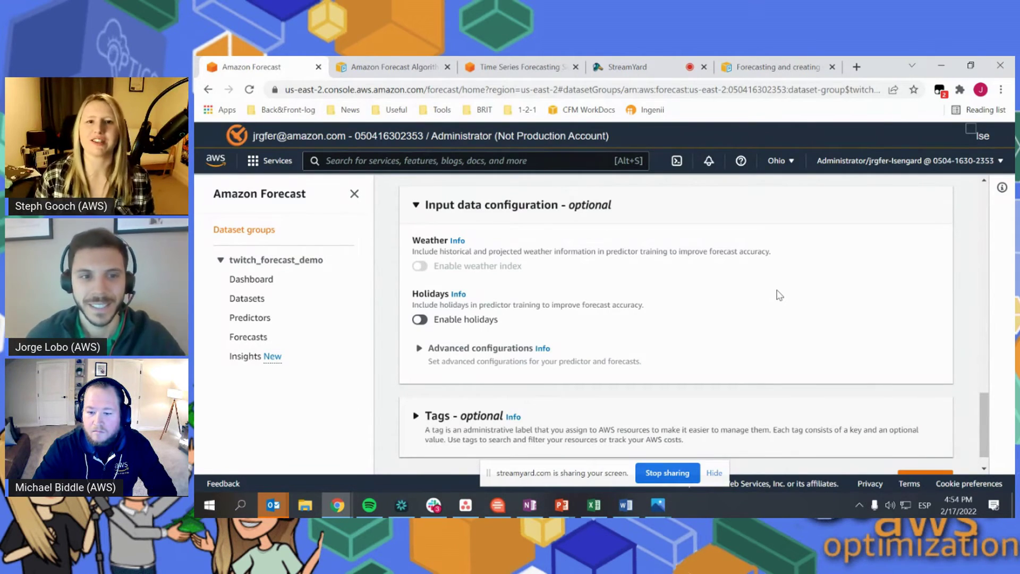
{"action": "scroll", "coordinate": [729, 346], "scroll_direction": "down", "scroll_amount": 1}
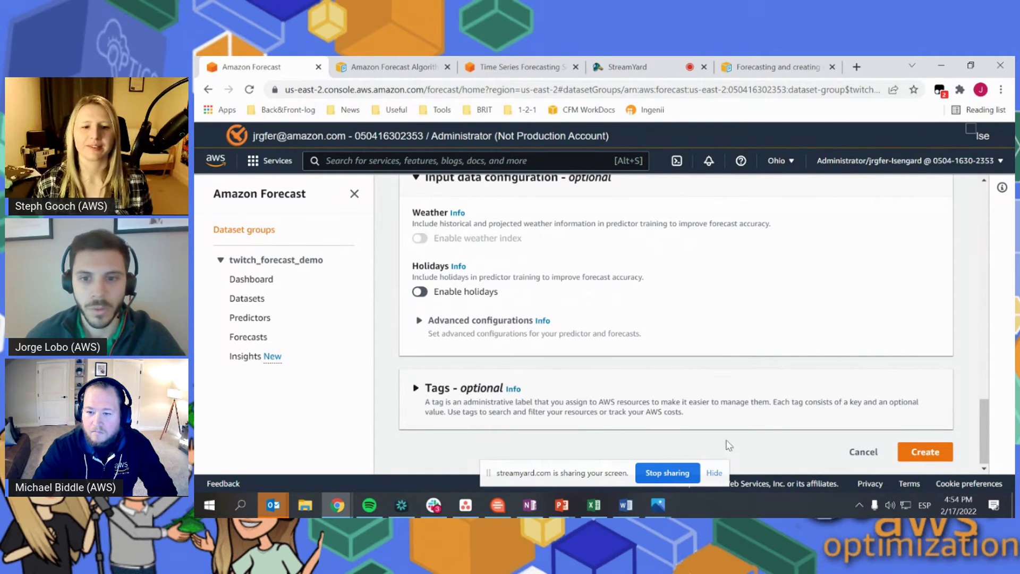
{"action": "left_click", "coordinate": [882, 453]}
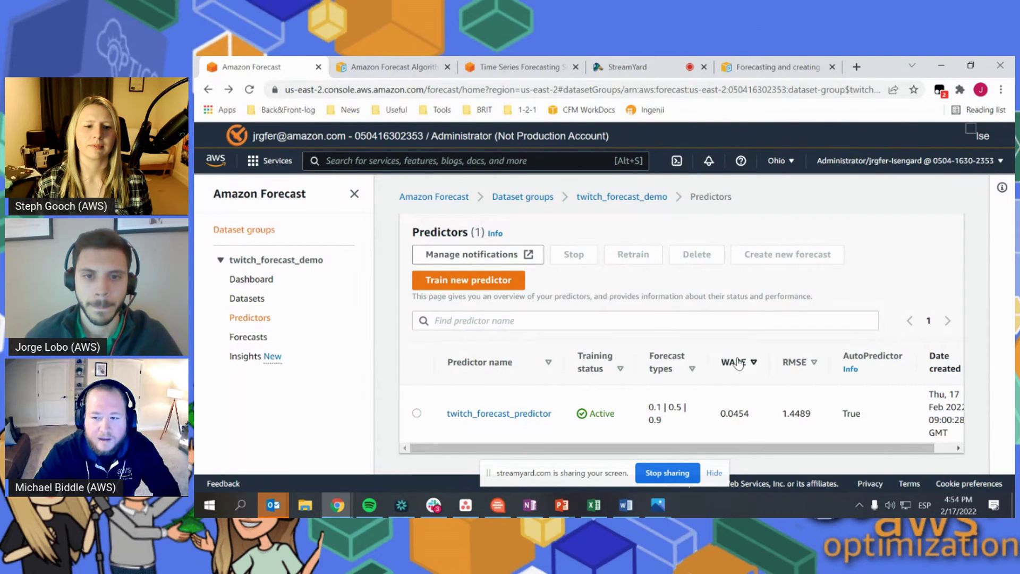
Step: Open the twitch_forecast_demo dashboard, review its workflow stages and start querying a forecast
{"action": "left_click", "coordinate": [263, 286]}
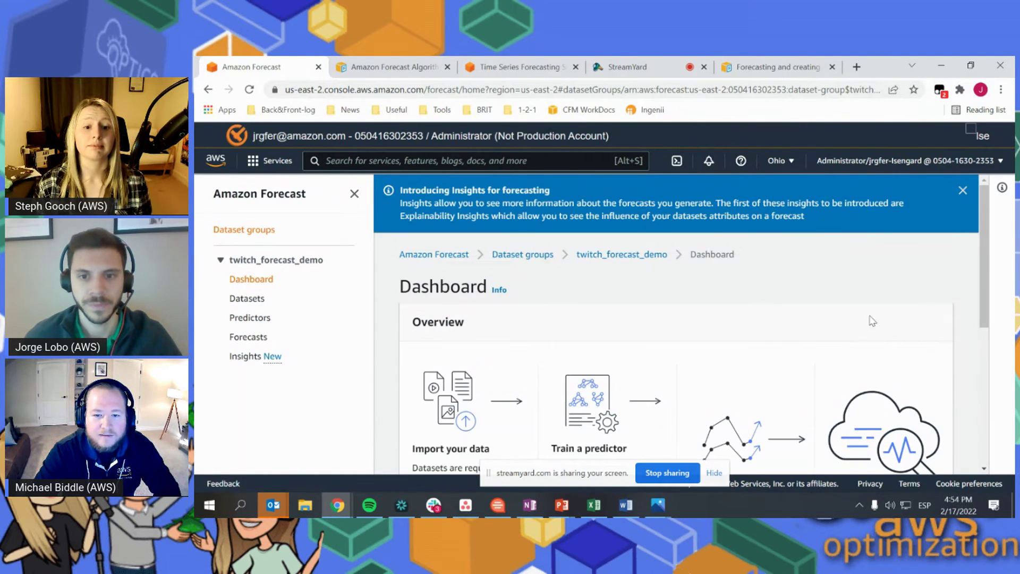
{"action": "scroll", "coordinate": [876, 269], "scroll_direction": "down", "scroll_amount": 3}
{"action": "scroll", "coordinate": [961, 314], "scroll_direction": "down", "scroll_amount": 1}
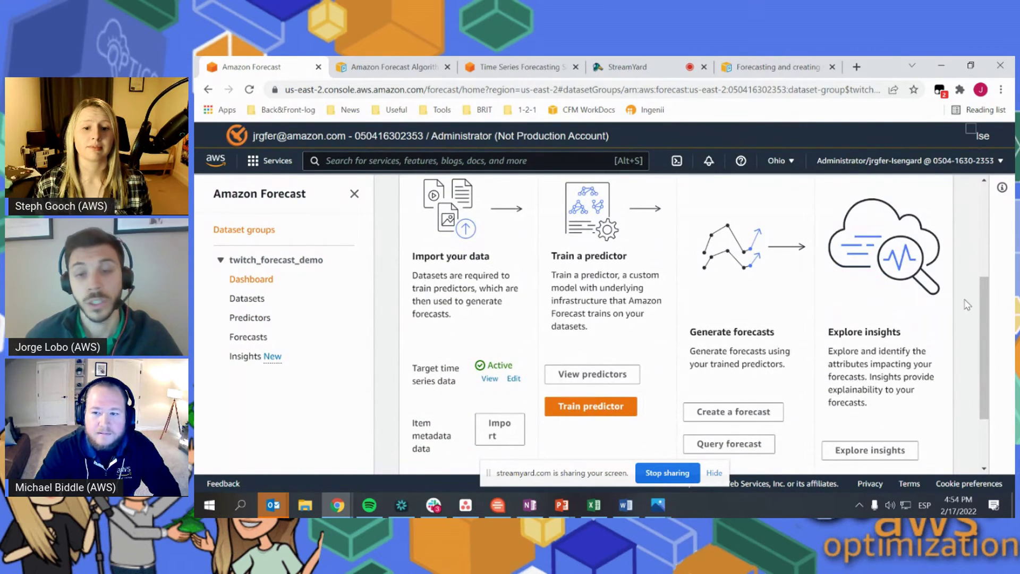
{"action": "scroll", "coordinate": [876, 361], "scroll_direction": "down", "scroll_amount": 2}
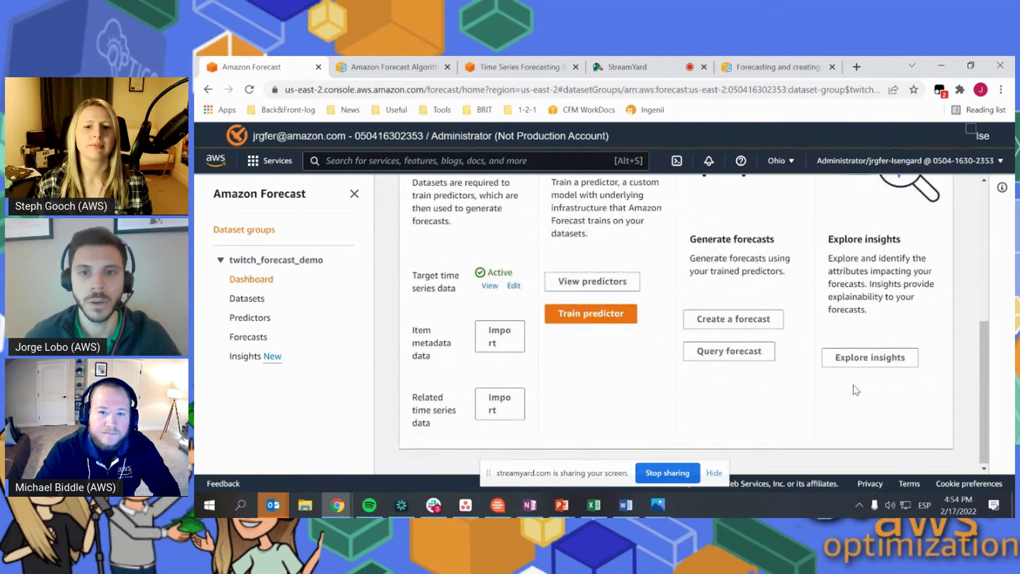
{"action": "scroll", "coordinate": [818, 393], "scroll_direction": "up", "scroll_amount": 1}
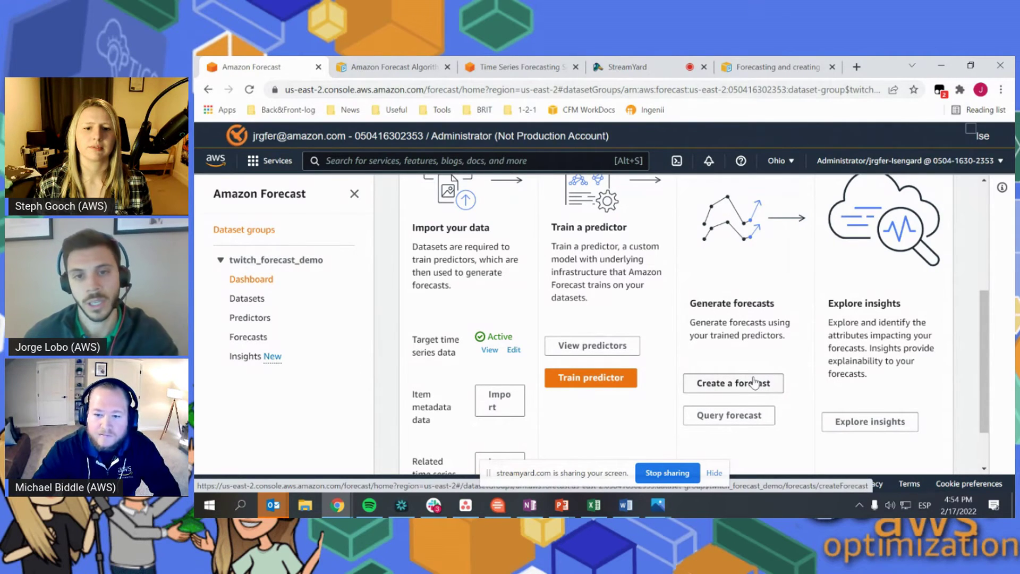
{"action": "left_click", "coordinate": [750, 417]}
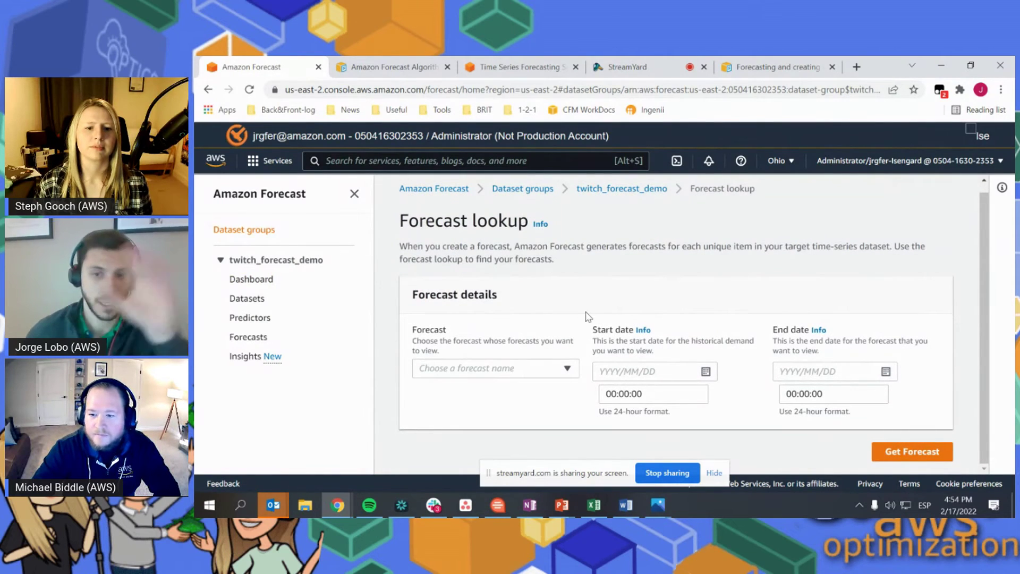
Step: Choose twitch_demo_forecast as the forecast to look up and set its start date to 2018/01/15
{"action": "left_click", "coordinate": [563, 367]}
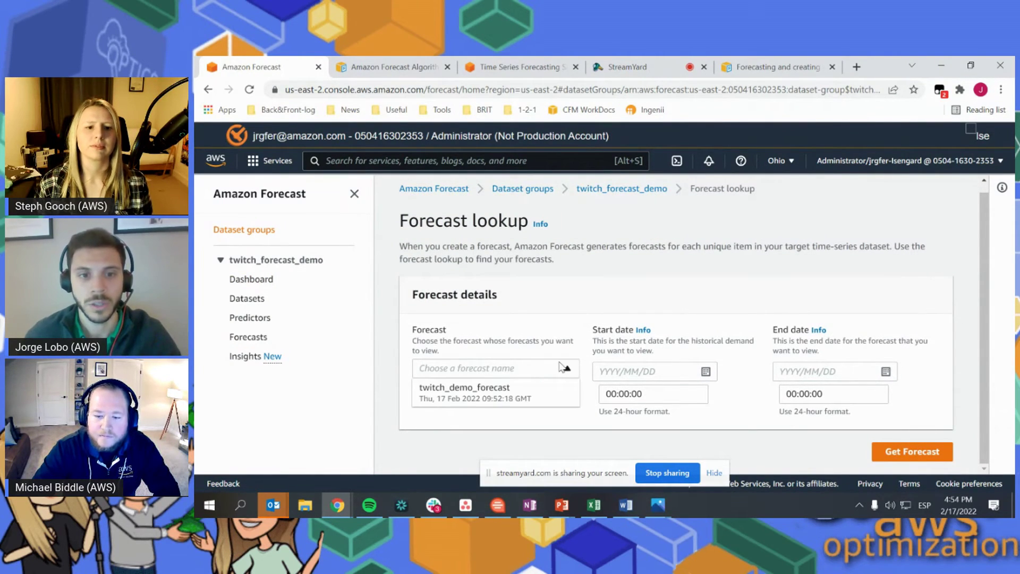
{"action": "left_click", "coordinate": [542, 390]}
{"action": "scroll", "coordinate": [665, 282], "scroll_direction": "down", "scroll_amount": 2}
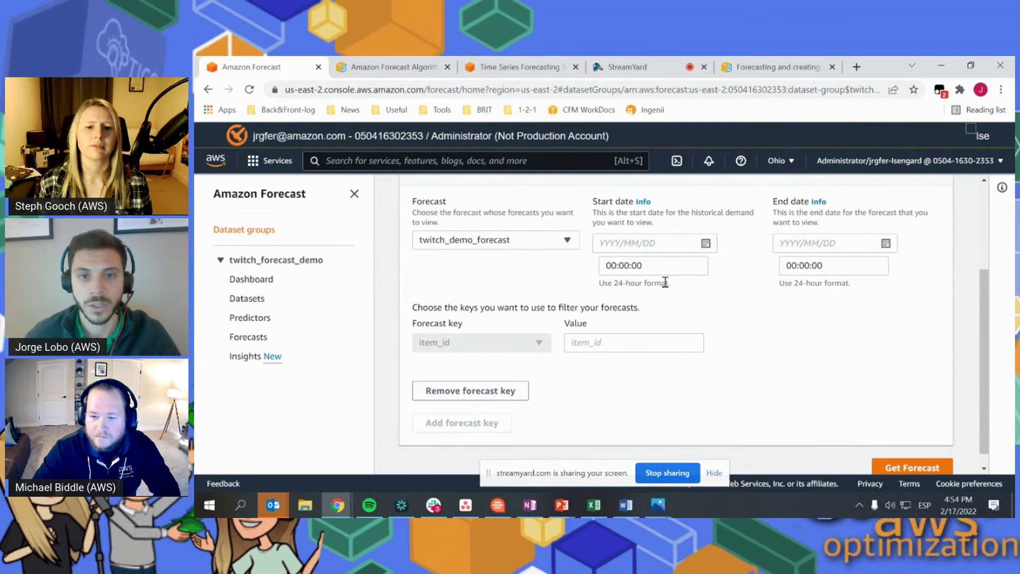
{"action": "left_click", "coordinate": [659, 245]}
{"action": "type", "text": "2018/"}
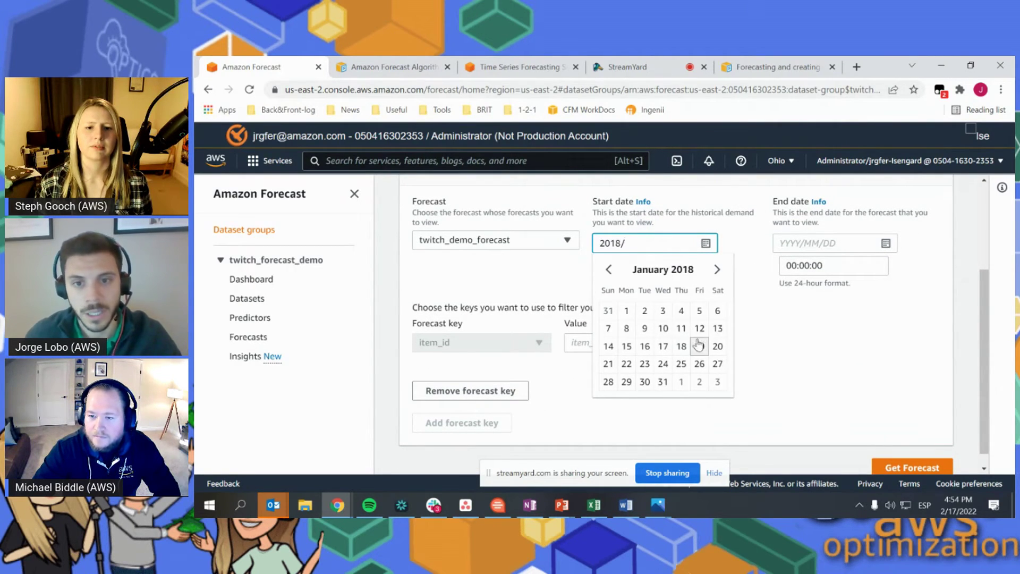
{"action": "left_click", "coordinate": [622, 351]}
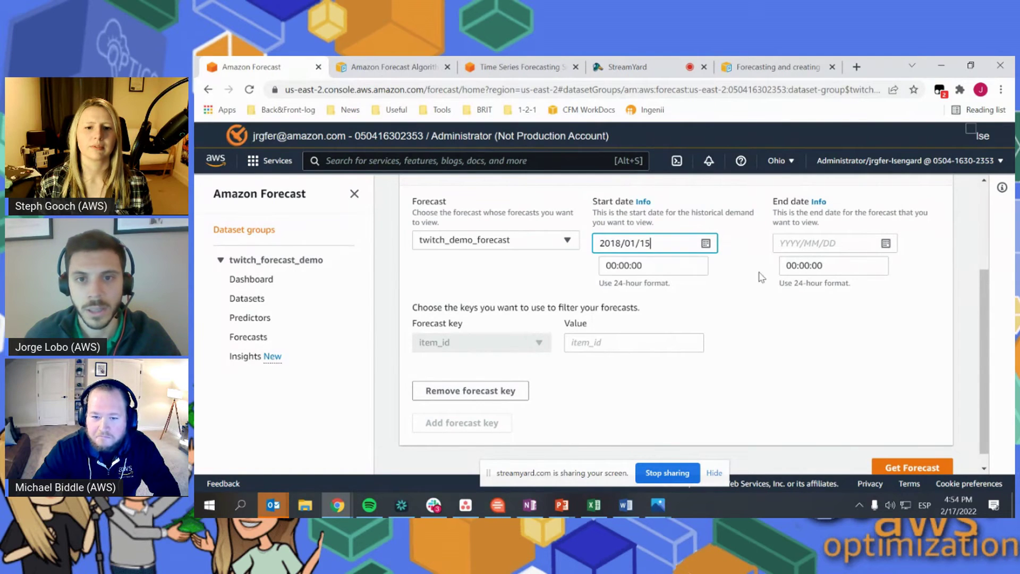
Step: Set the forecast lookup's end date to 2019/01/09
{"action": "left_click", "coordinate": [816, 247]}
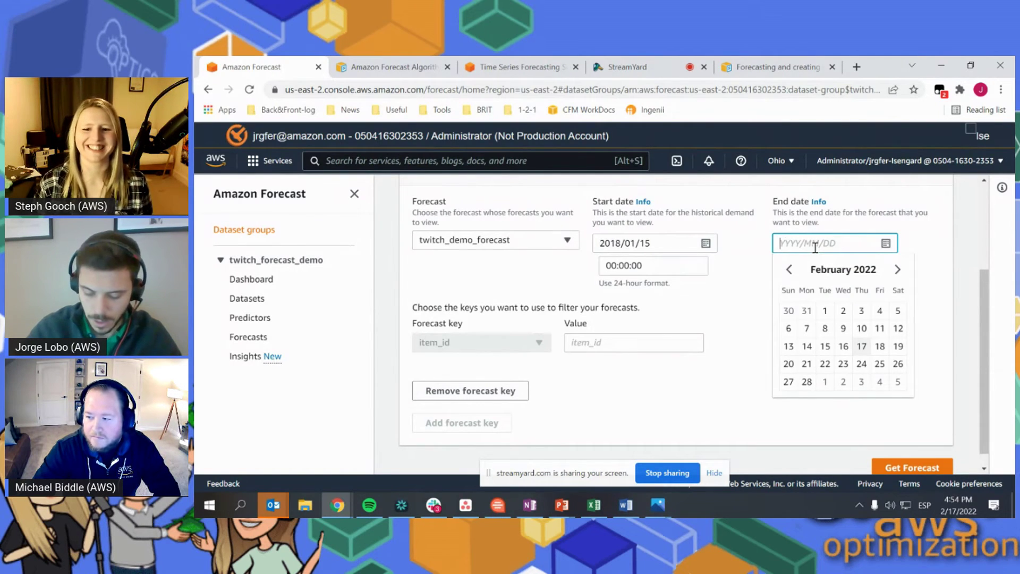
{"action": "type", "text": "2019/"}
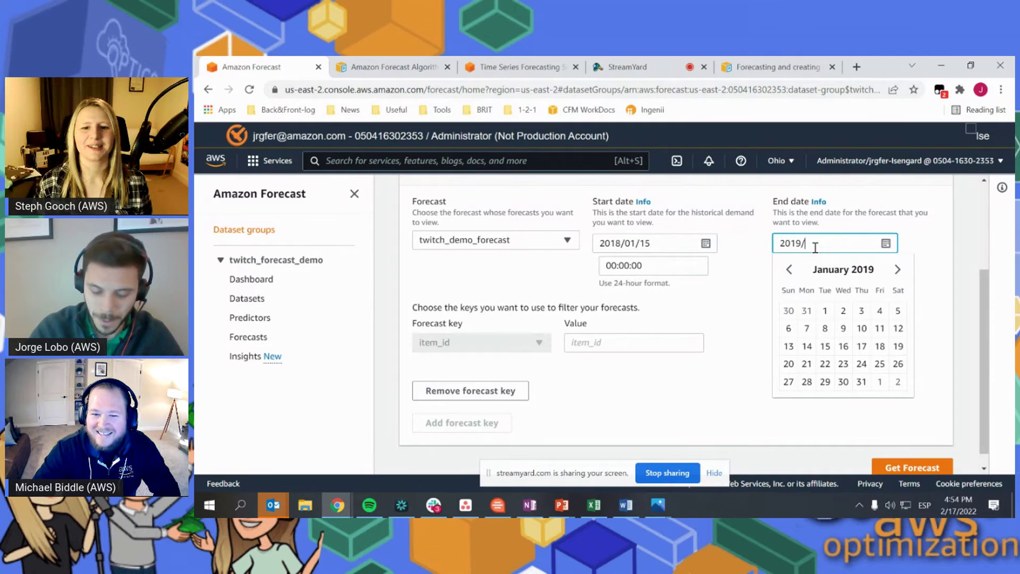
{"action": "type", "text": "01/"}
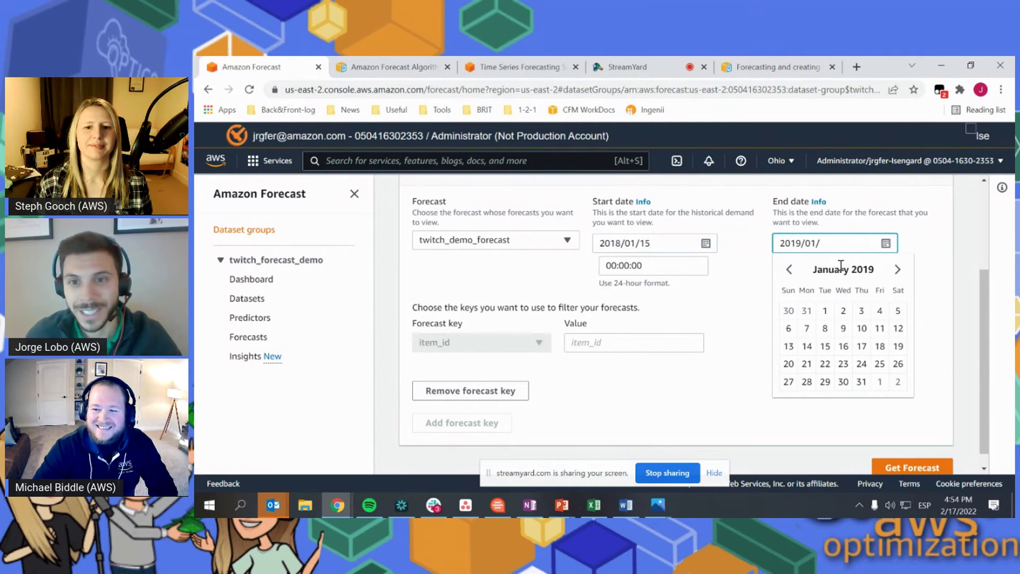
{"action": "left_click", "coordinate": [849, 334]}
Step: Change the month of the forecast lookup's start date so that it reads 2018/12/15
{"action": "left_click", "coordinate": [632, 243]}
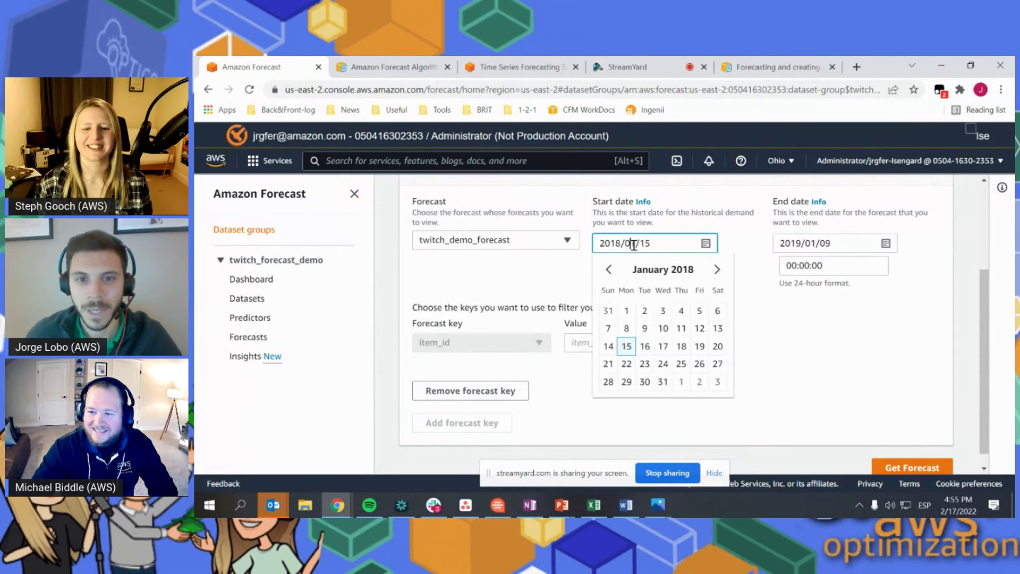
{"action": "double_click", "coordinate": [628, 243]}
{"action": "type", "text": "12"}
{"action": "left_click", "coordinate": [815, 353]}
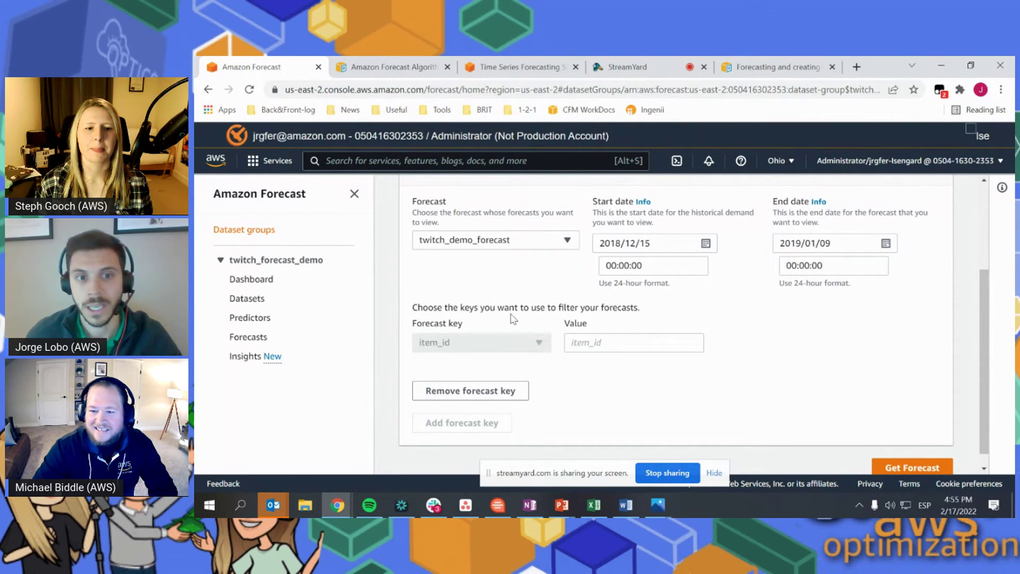
Step: Enter Amazon Elastic Compute Cloud as the value of the item_id forecast key
{"action": "left_click", "coordinate": [583, 342]}
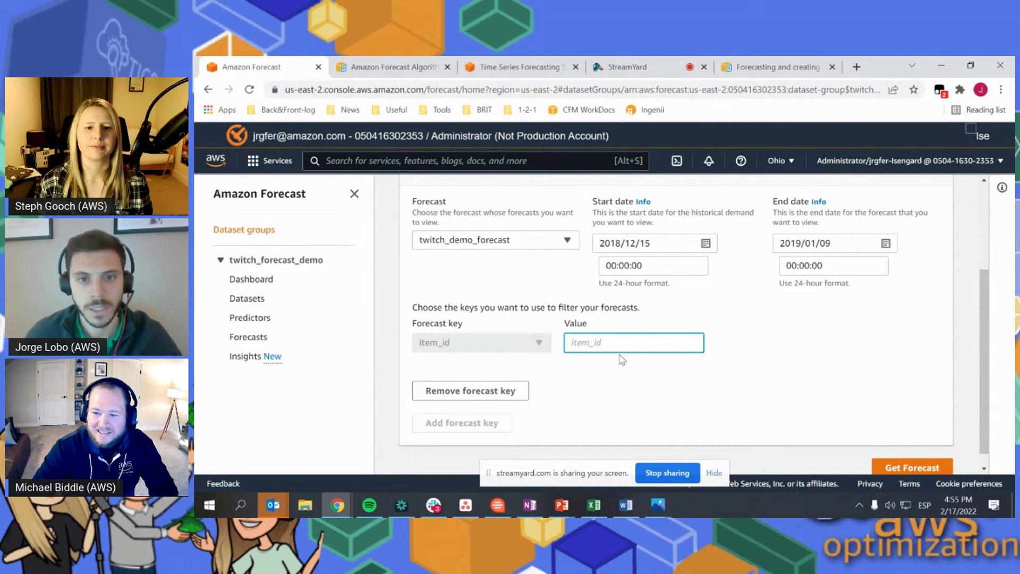
{"action": "key", "text": "Caps_Lock"}
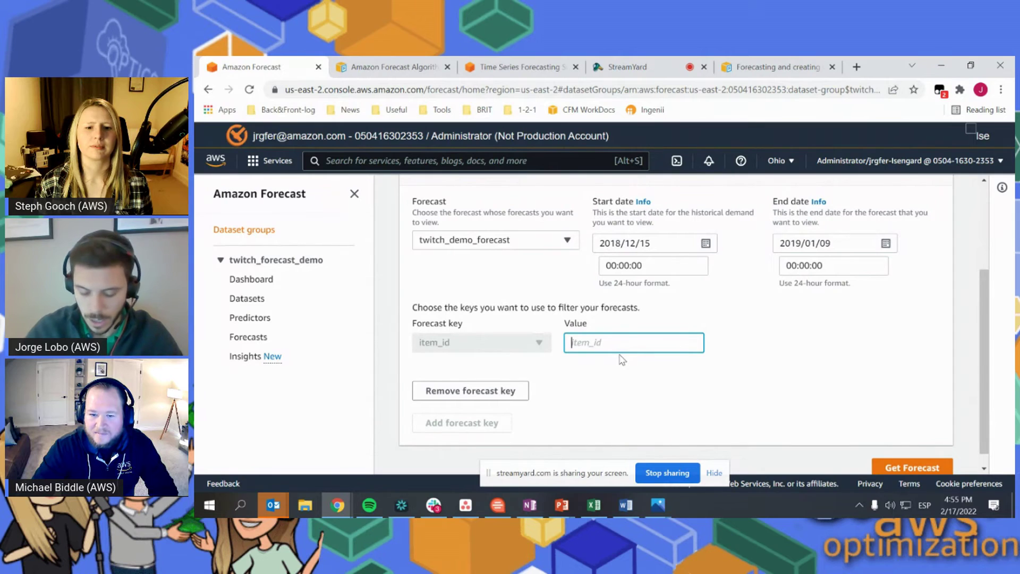
{"action": "type", "text": "A"}
{"action": "key", "text": "Caps_Lock"}
{"action": "type", "text": "mazon"}
{"action": "key", "text": "Caps_Lock"}
{"action": "type", "text": "E"}
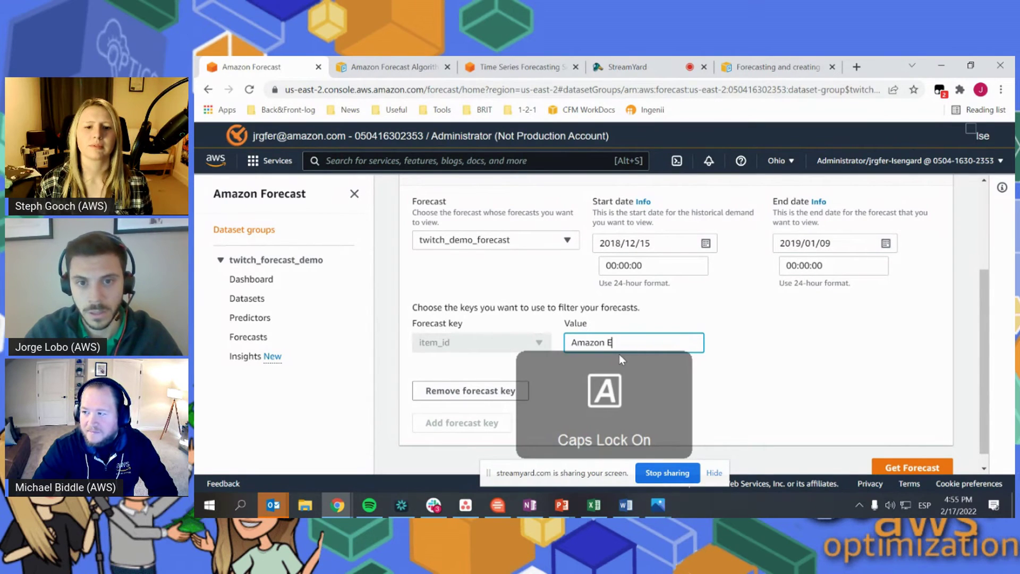
{"action": "key", "text": "Caps_Lock"}
{"action": "type", "text": "lastic"}
{"action": "key", "text": "Caps_Lock"}
{"action": "type", "text": "C"}
{"action": "key", "text": "Caps_Lock"}
{"action": "type", "text": "o"}
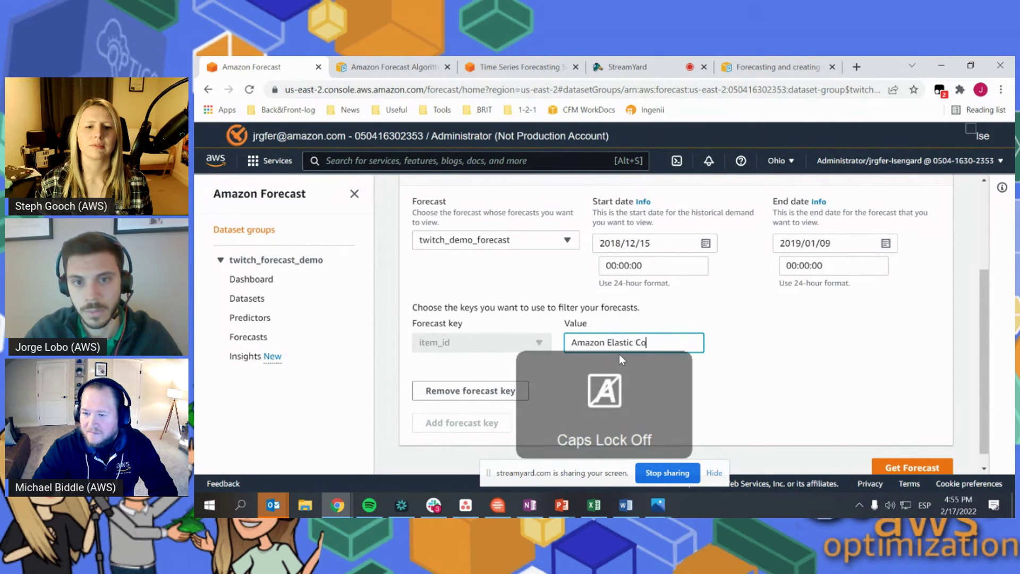
{"action": "type", "text": "mpute"}
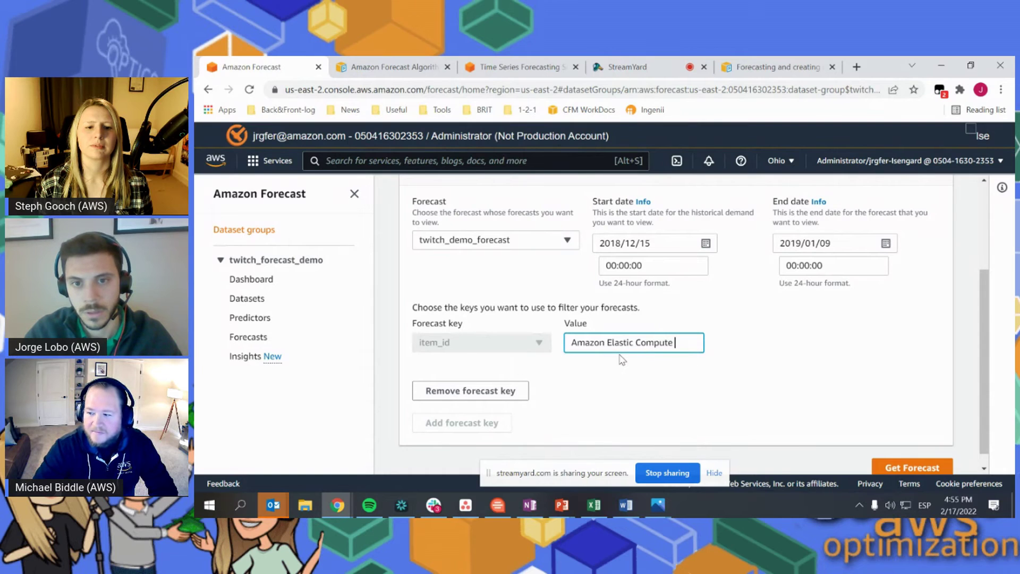
{"action": "key", "text": "Caps_Lock"}
{"action": "type", "text": "C"}
{"action": "key", "text": "Caps_Lock"}
{"action": "type", "text": "loud"}
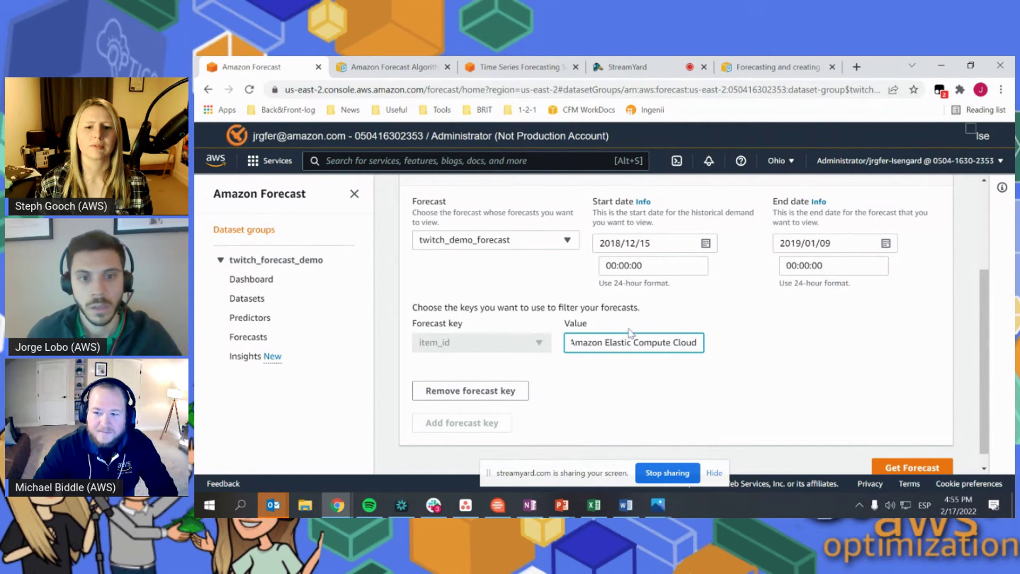
Step: Get the forecast for the entered item and display its chart with the P10, P50 and P90 forecasts
{"action": "scroll", "coordinate": [629, 332], "scroll_direction": "down", "scroll_amount": 1}
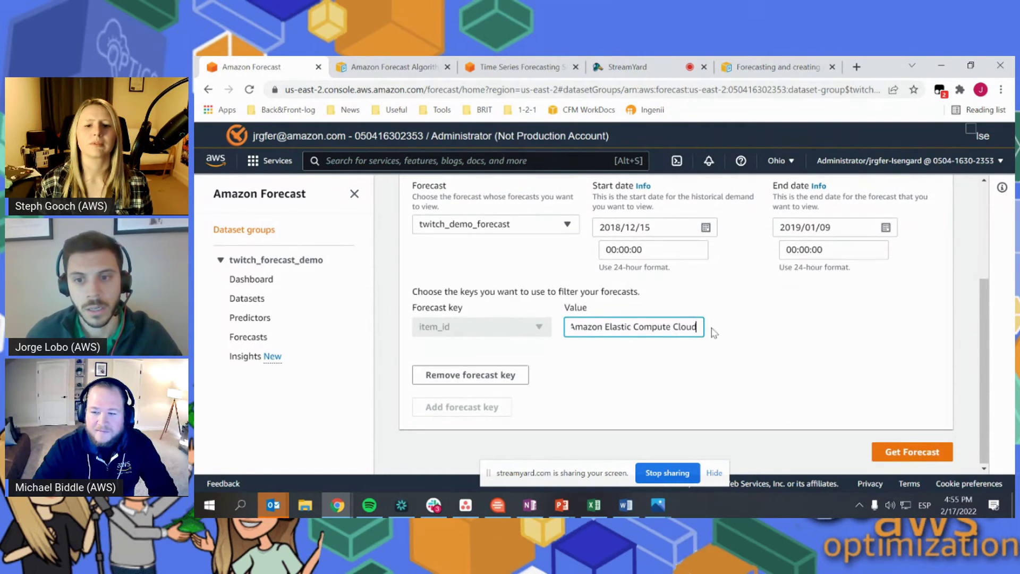
{"action": "left_click", "coordinate": [892, 451]}
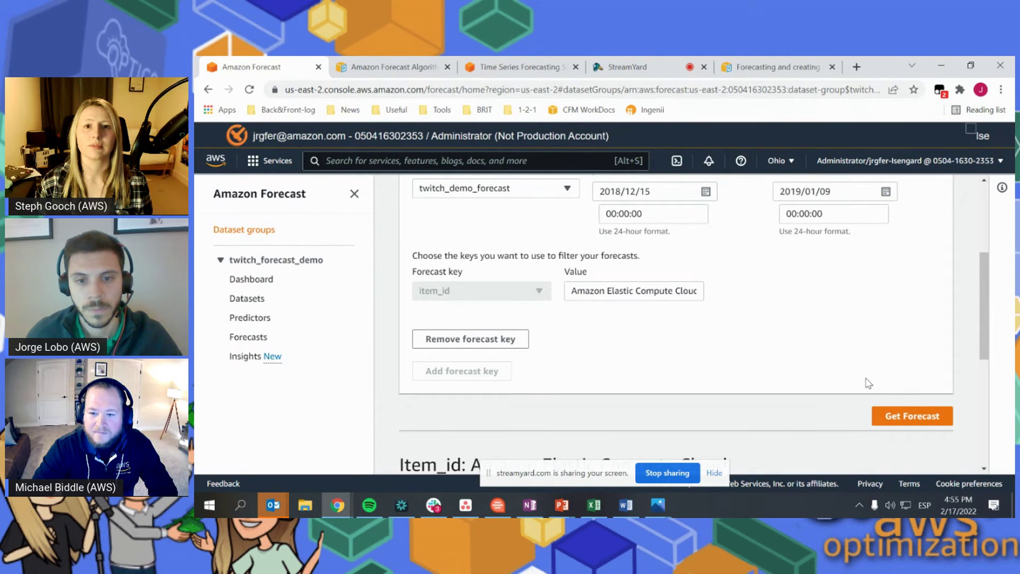
{"action": "scroll", "coordinate": [868, 382], "scroll_direction": "down", "scroll_amount": 5}
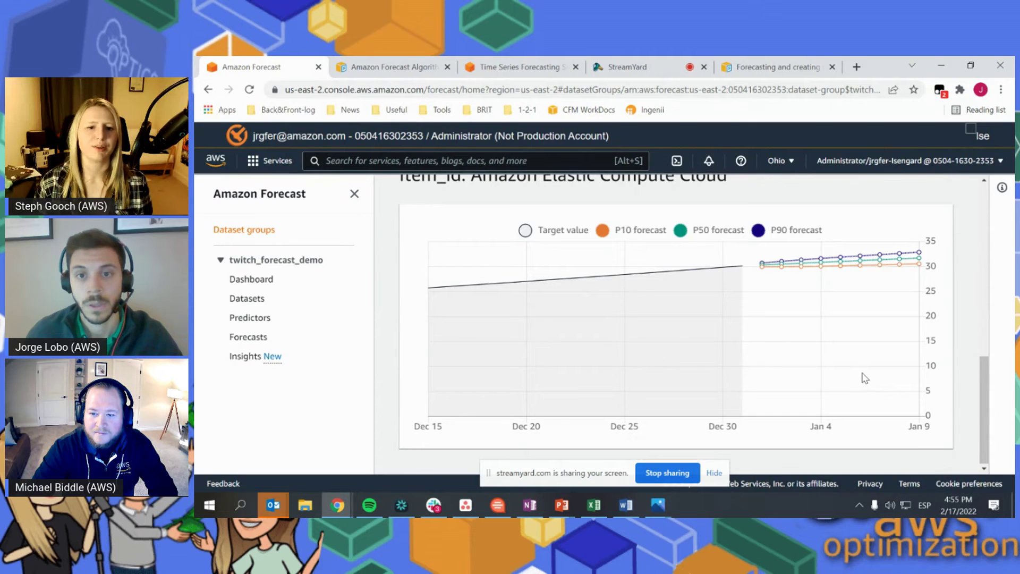